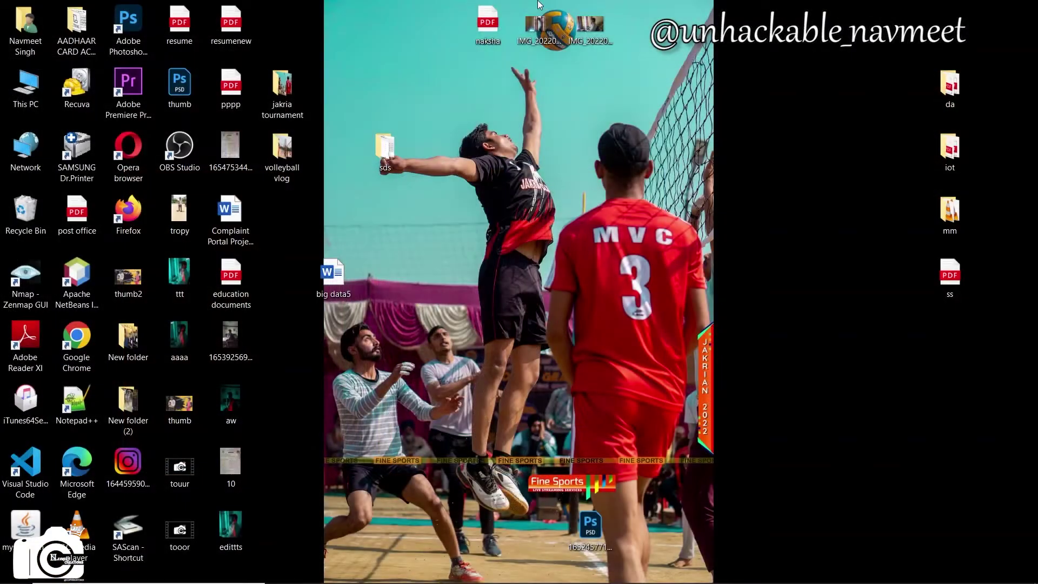
Step: Drag IMG_20220517_083629.jpg and IMG_20220517_083142.jpg from the desktop into Photoshop to open both
mouse_move(643, 4)
mouse_down()
mouse_move(515, 47)
mouse_move(554, 535)
mouse_move(615, 569)
mouse_up()
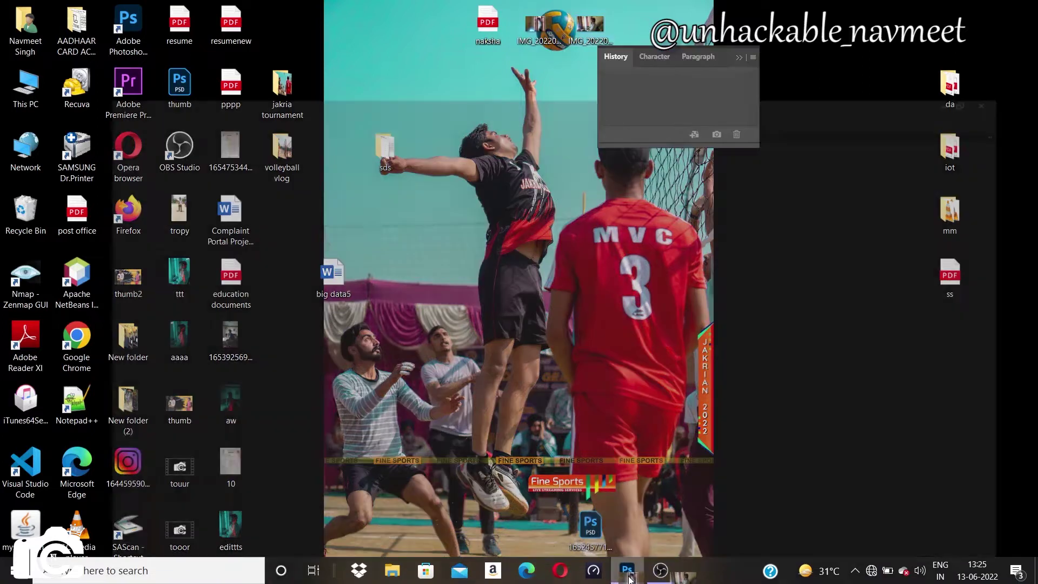
drag(614, 568, 471, 324)
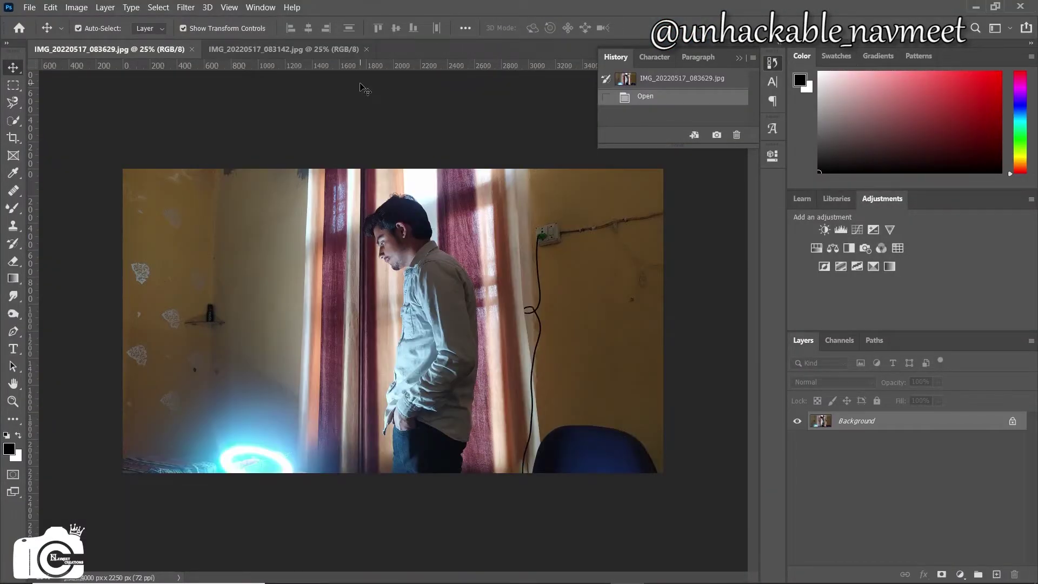
Step: Crop the standing-man photo to a narrow vertical strip around the man
click(15, 139)
drag(131, 323, 234, 318)
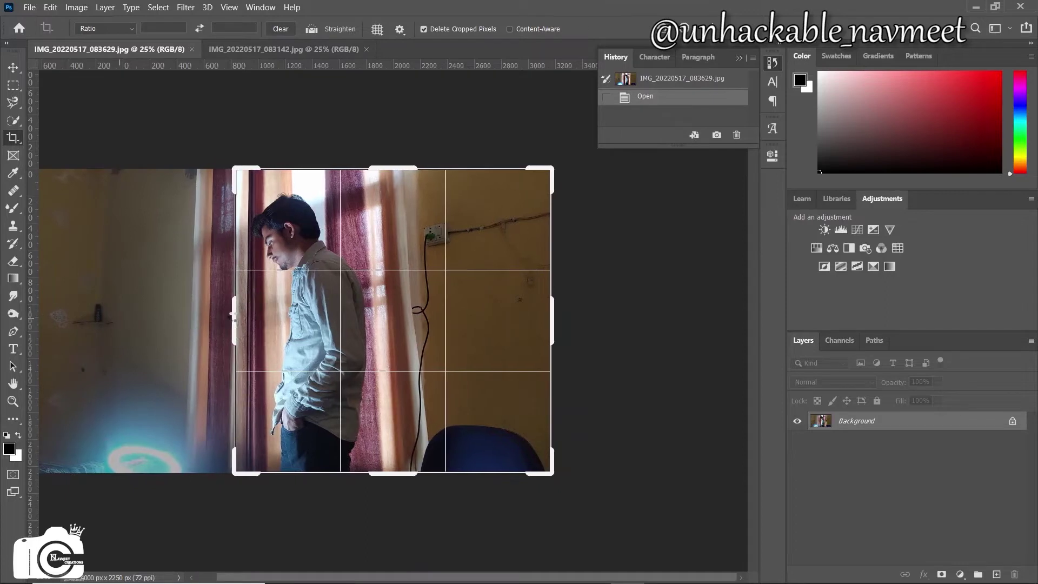
drag(555, 321, 473, 320)
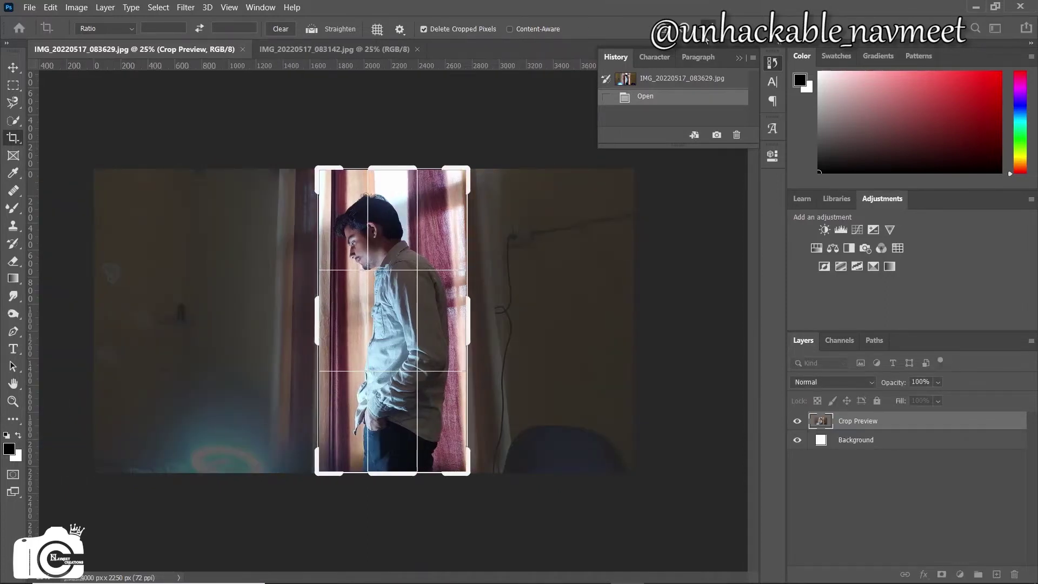
key(Return)
Step: Frame a narrower crop around the seated man in the second photo
click(290, 48)
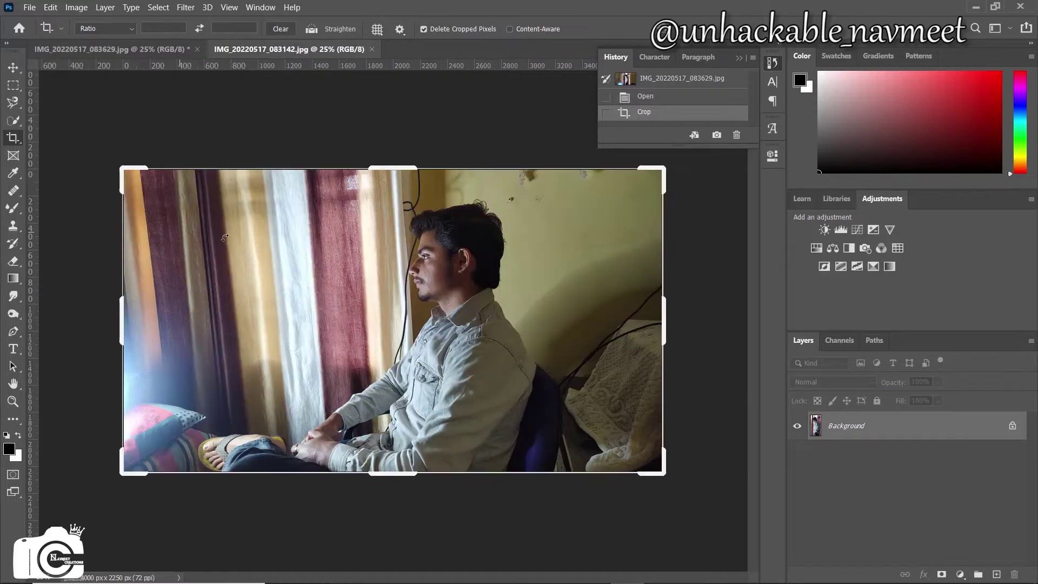
mouse_move(121, 172)
mouse_down()
mouse_move(222, 165)
mouse_move(205, 171)
mouse_up()
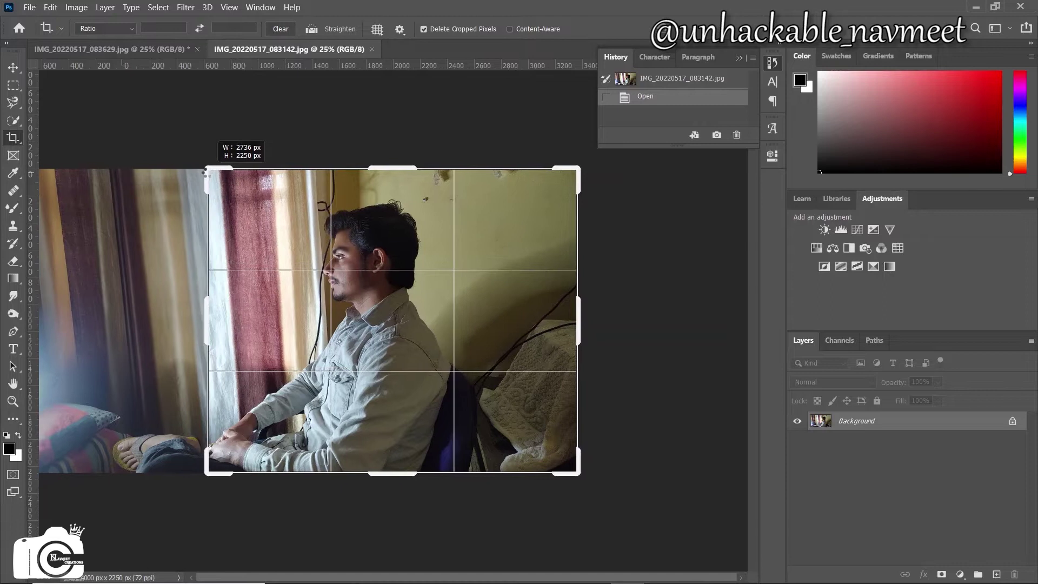
drag(579, 319, 522, 312)
Step: Apply the seated-man crop, unlock its background as Layer 0, and fit it on screen
key(Return)
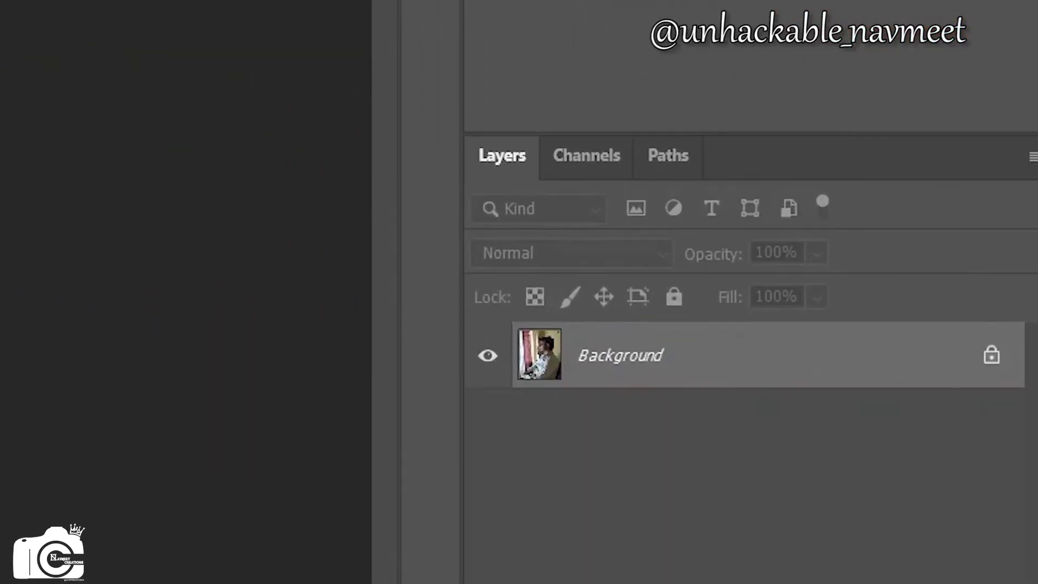
click(990, 361)
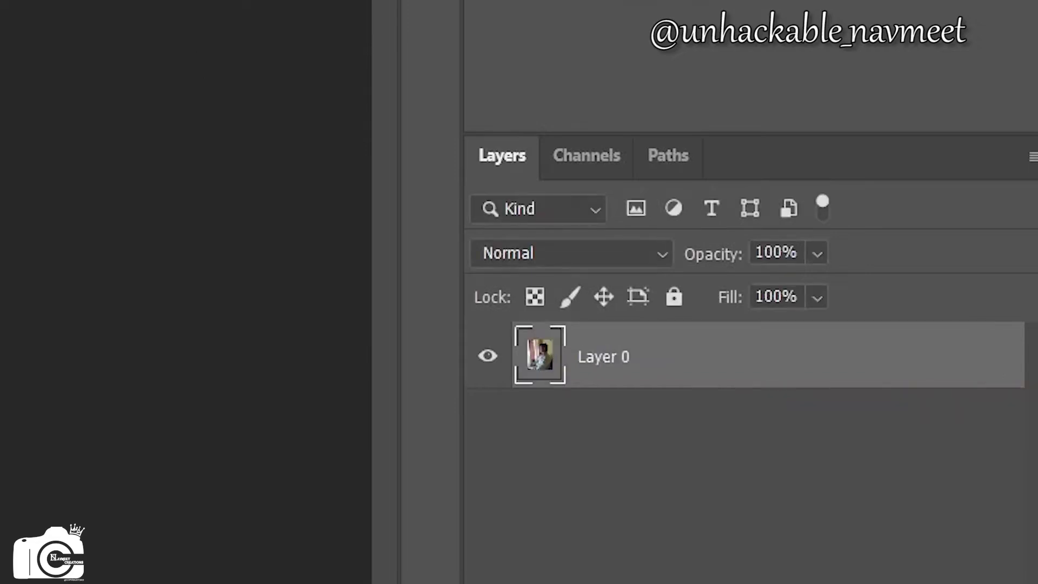
right_click(480, 321)
click(499, 322)
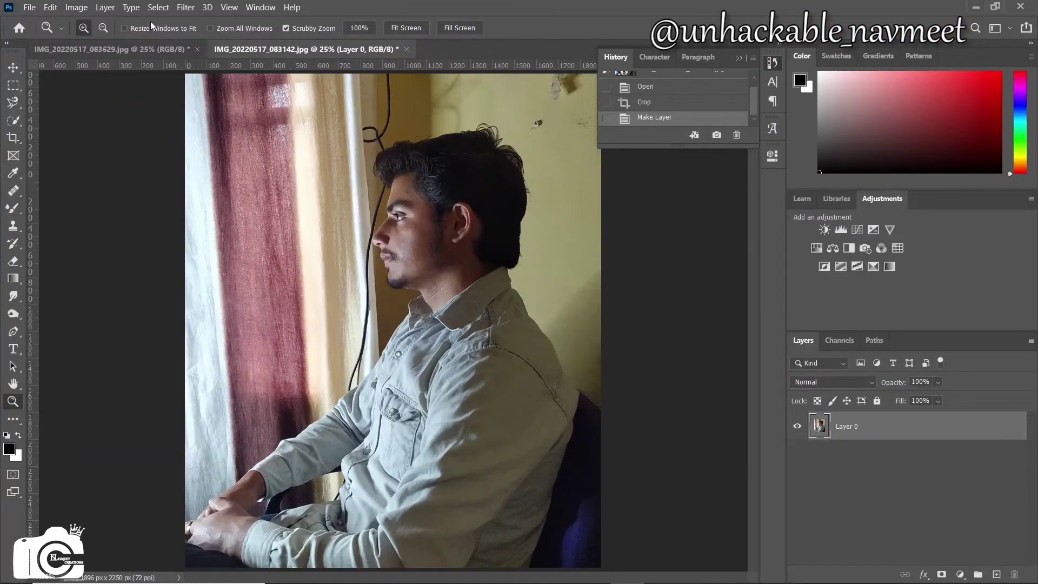
Step: Unlock the standing-man photo's background as Layer 0 and fit it on screen
click(133, 44)
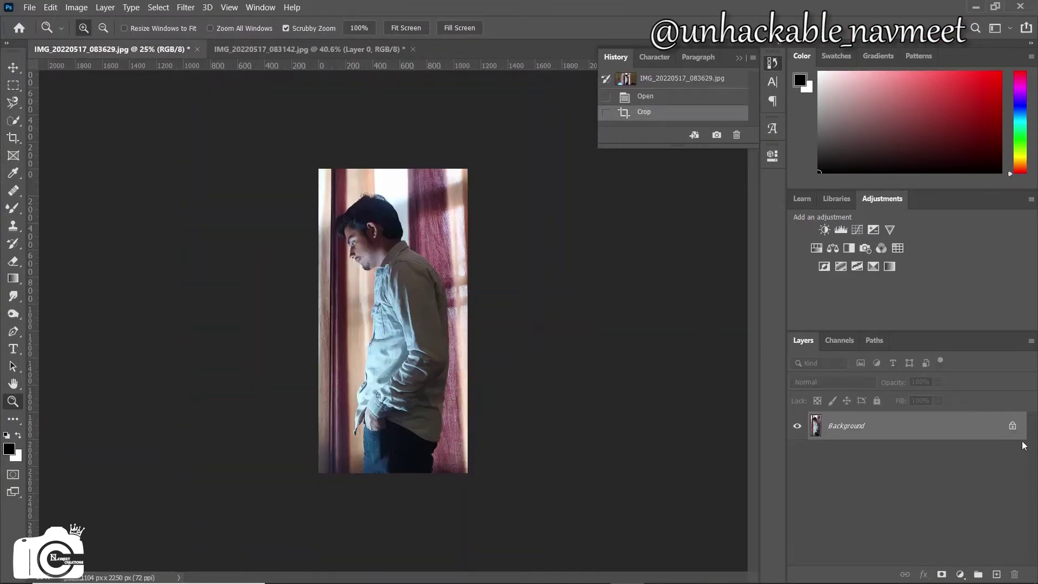
click(1006, 411)
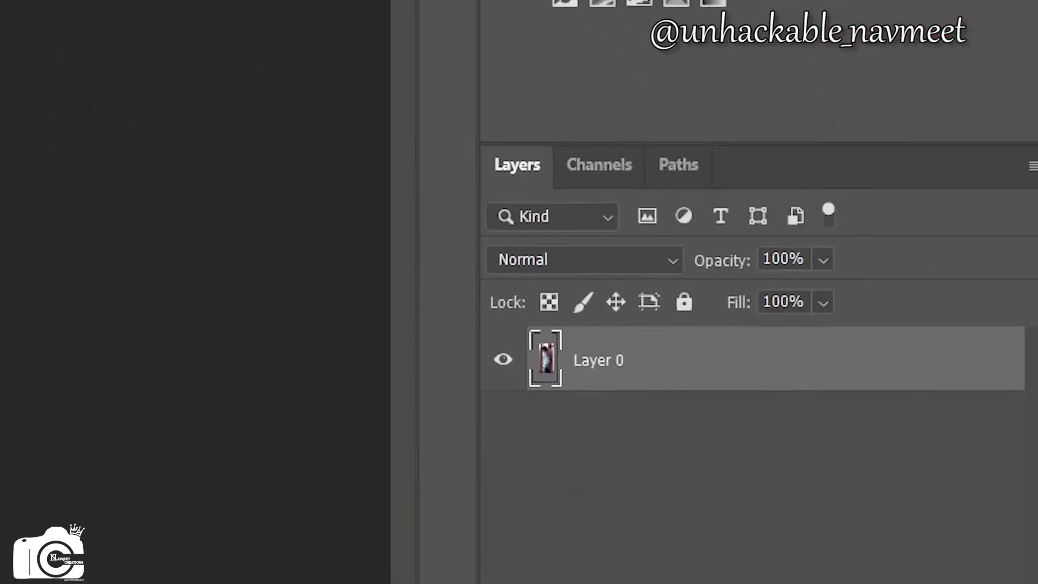
right_click(221, 248)
click(226, 250)
click(292, 48)
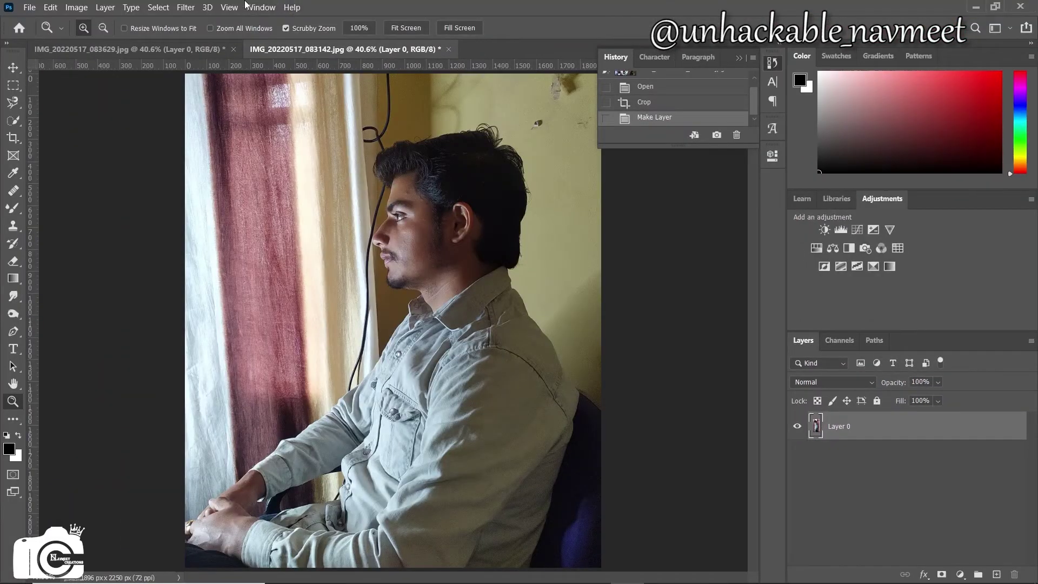
click(179, 6)
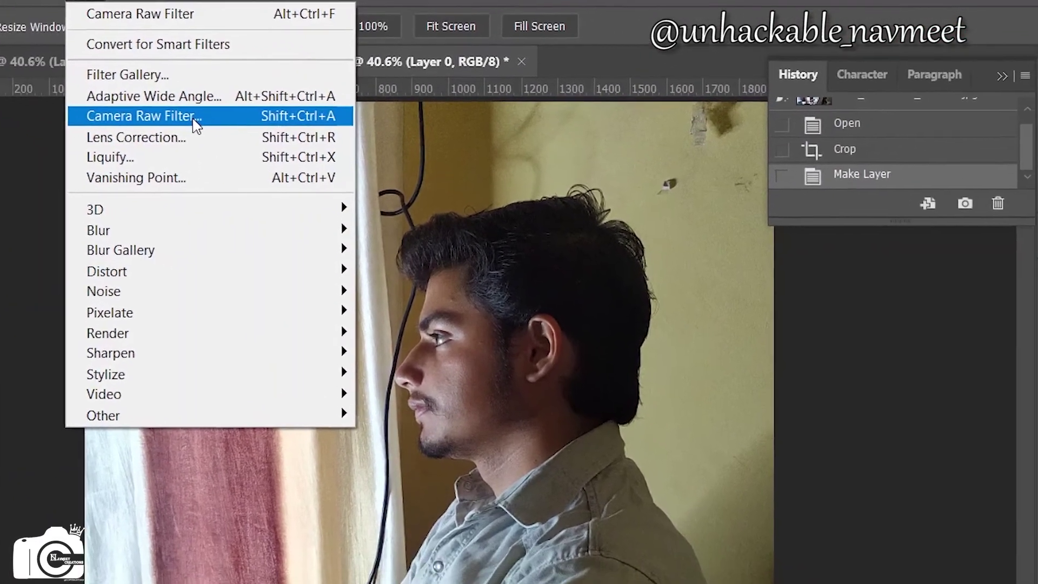
Step: Apply a Camera Raw B&W conversion with exposure -1.05, darker shadows and reduced texture
click(196, 126)
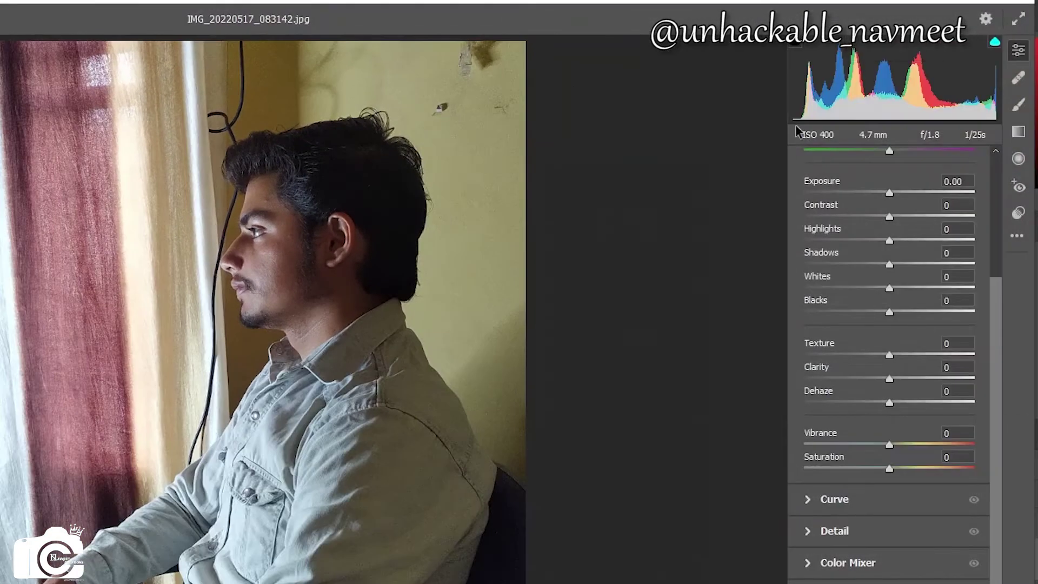
scroll(994, 187, up, 3)
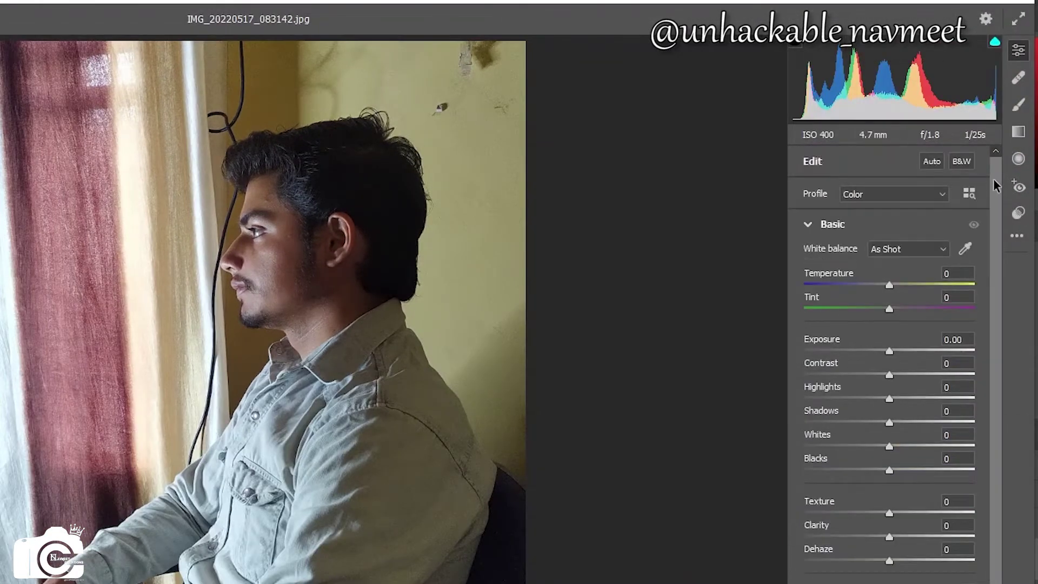
click(962, 161)
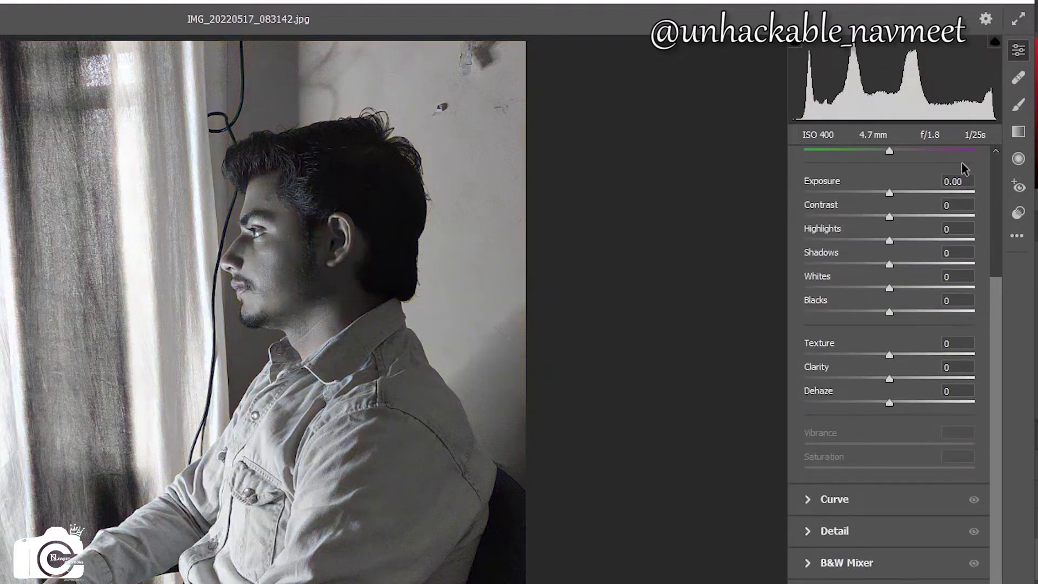
mouse_move(890, 192)
mouse_down()
mouse_move(872, 193)
mouse_move(881, 218)
mouse_move(863, 218)
mouse_move(909, 214)
mouse_move(852, 239)
mouse_up()
mouse_move(893, 266)
mouse_down()
mouse_move(878, 265)
mouse_move(867, 311)
mouse_up()
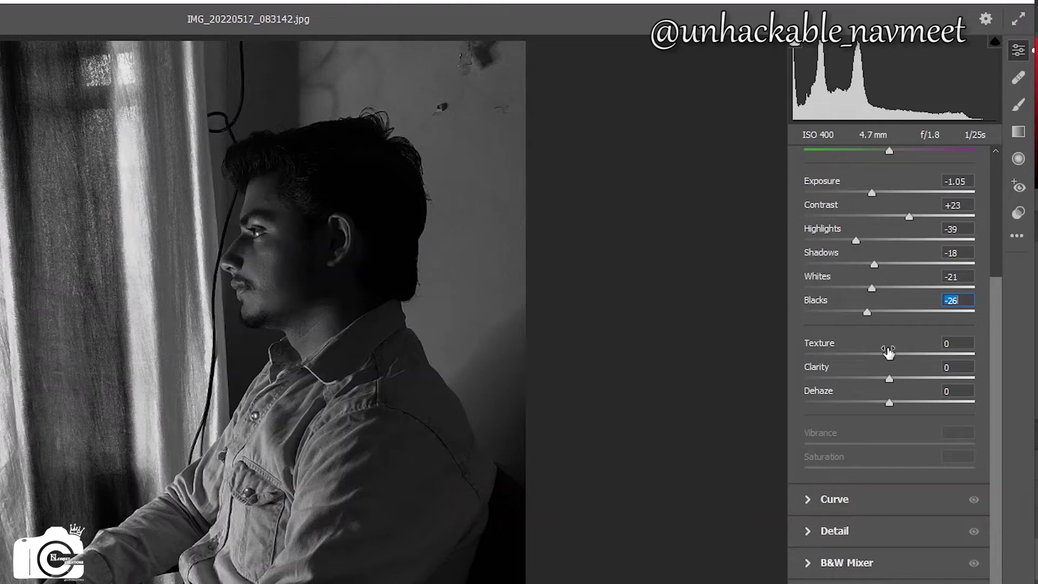
mouse_move(888, 354)
mouse_down()
mouse_move(870, 359)
mouse_move(878, 378)
mouse_up()
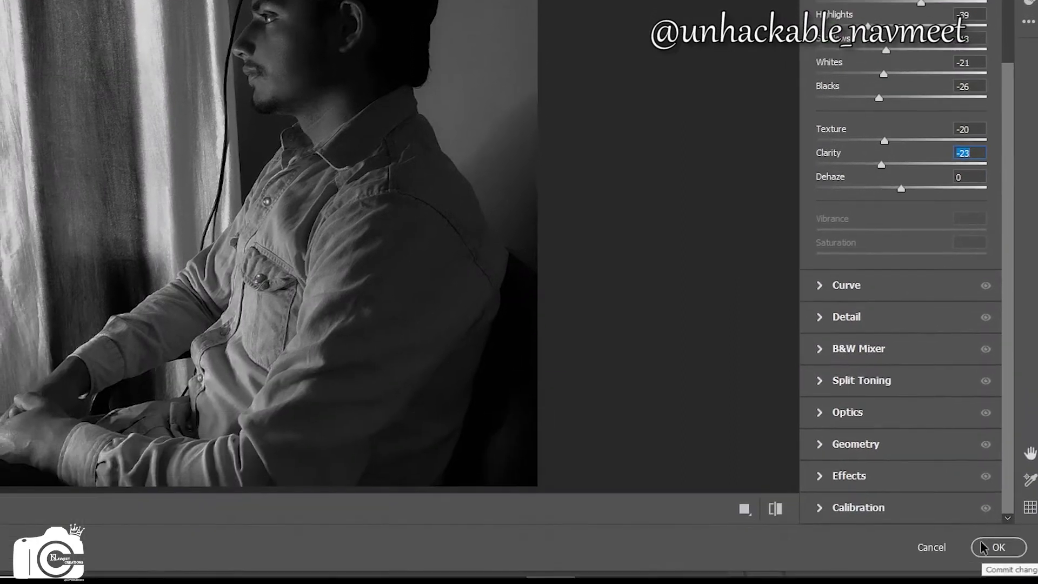
click(981, 541)
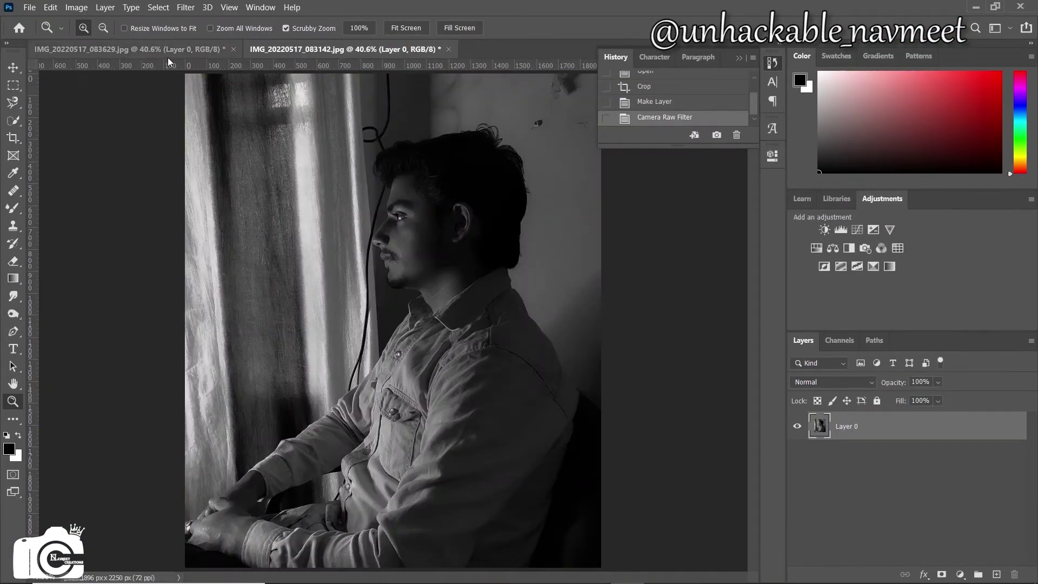
Step: Select the standing man with the Object Selection tool by framing him
click(151, 52)
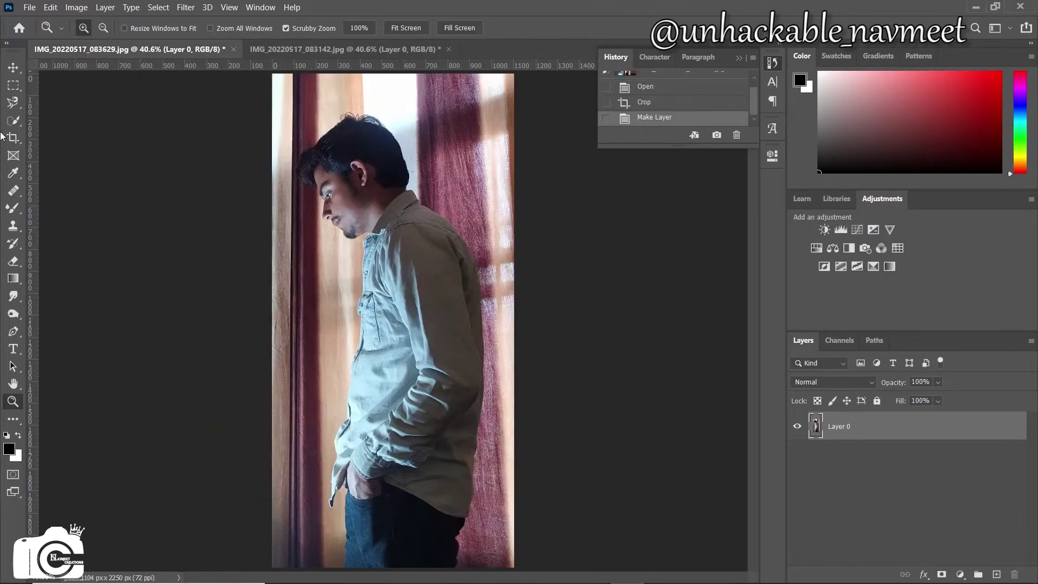
right_click(17, 122)
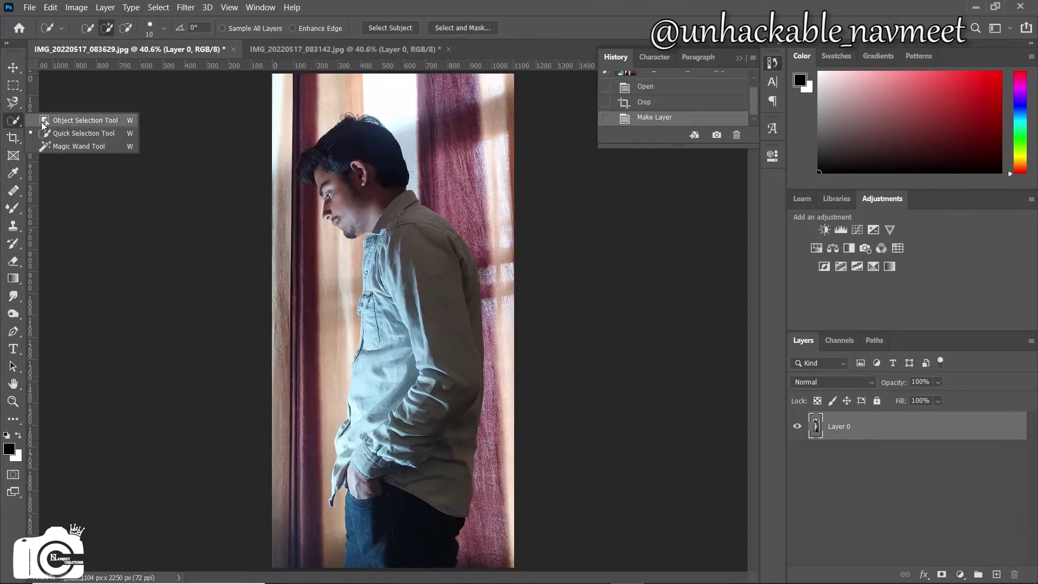
click(47, 124)
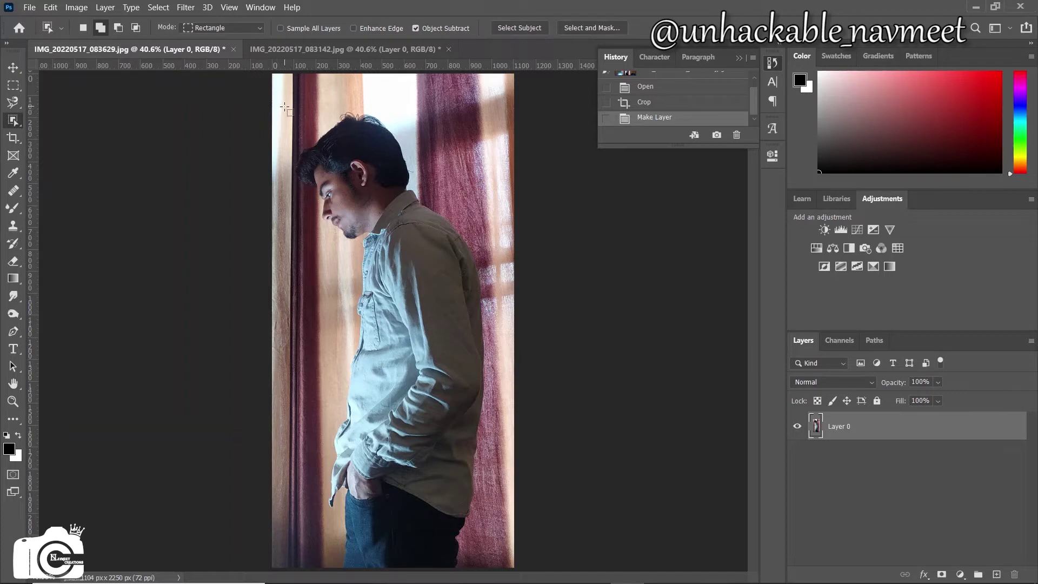
drag(274, 106, 498, 568)
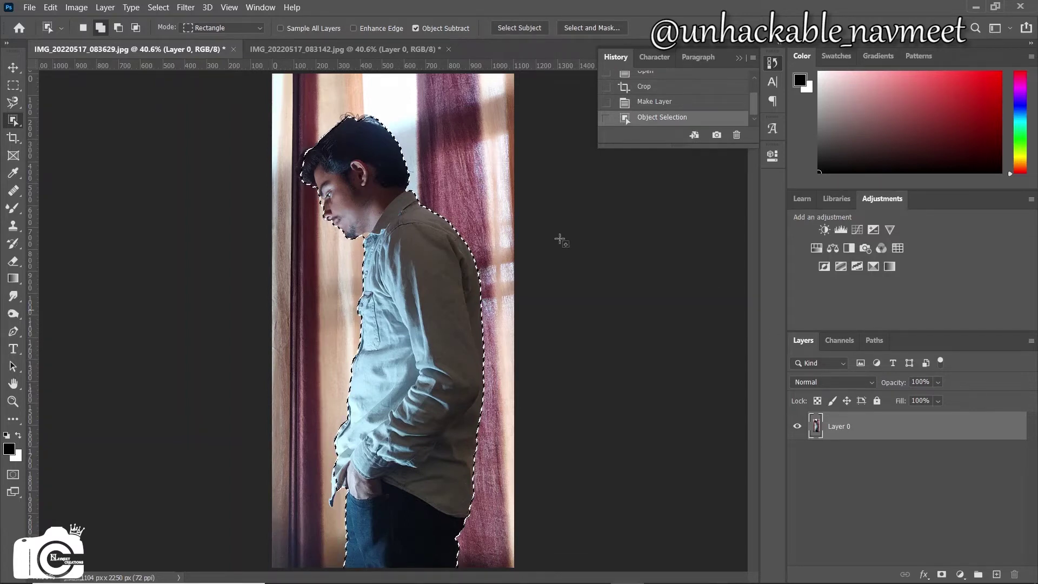
Step: Switch to Quick Selection and zoom in on the man's head
right_click(12, 121)
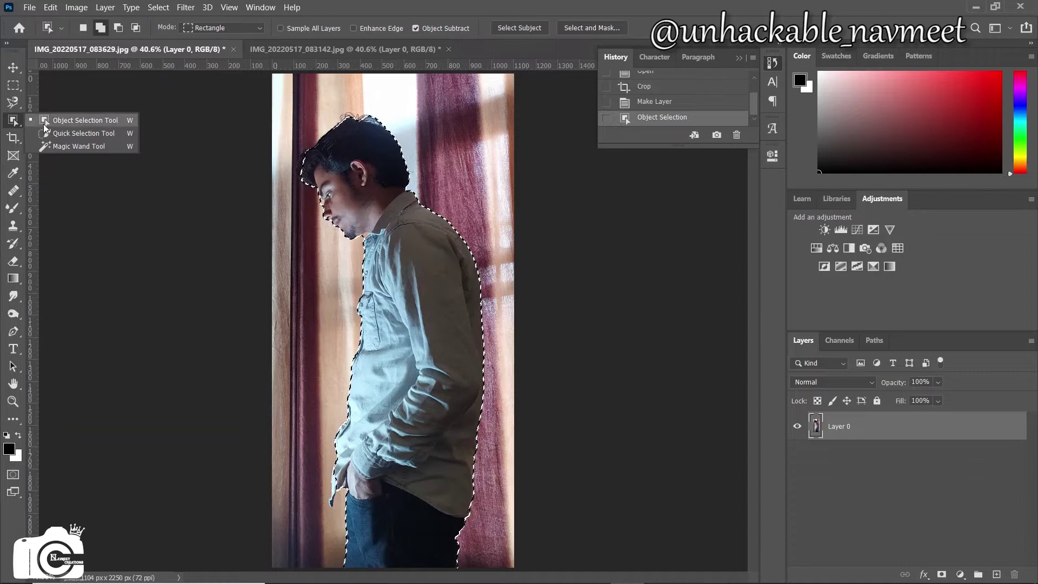
click(61, 134)
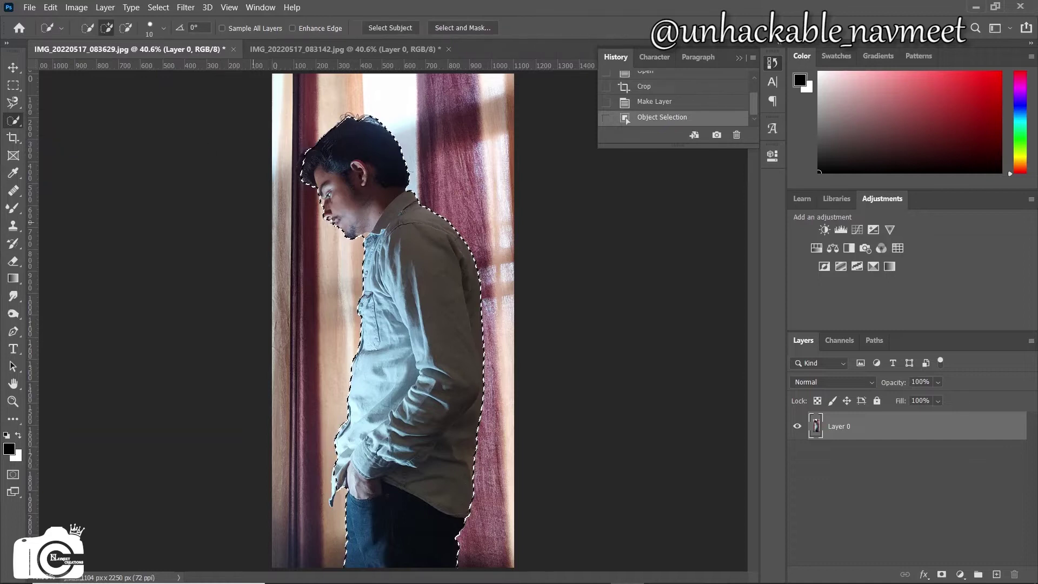
key(z)
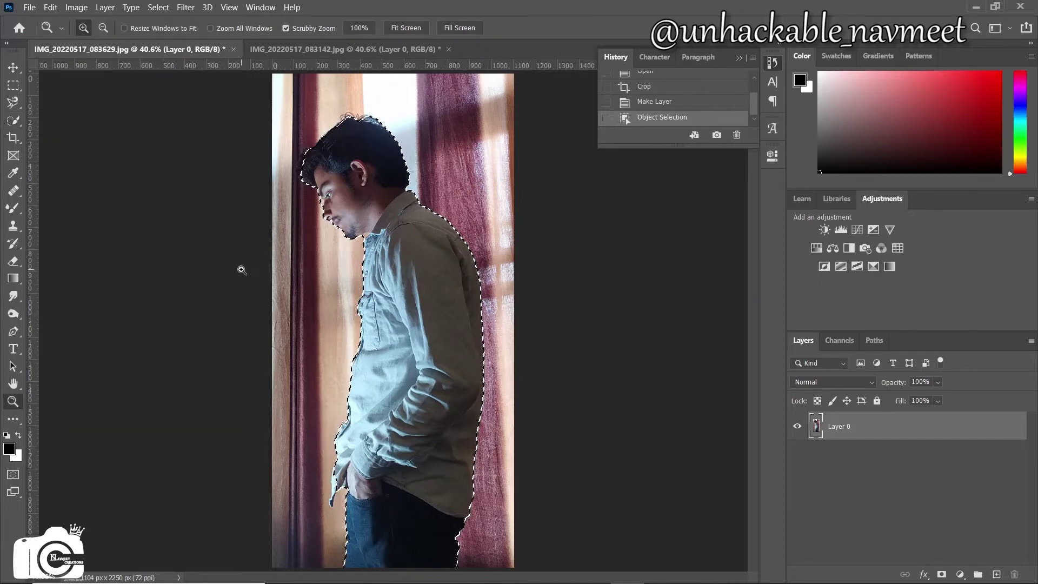
click(345, 135)
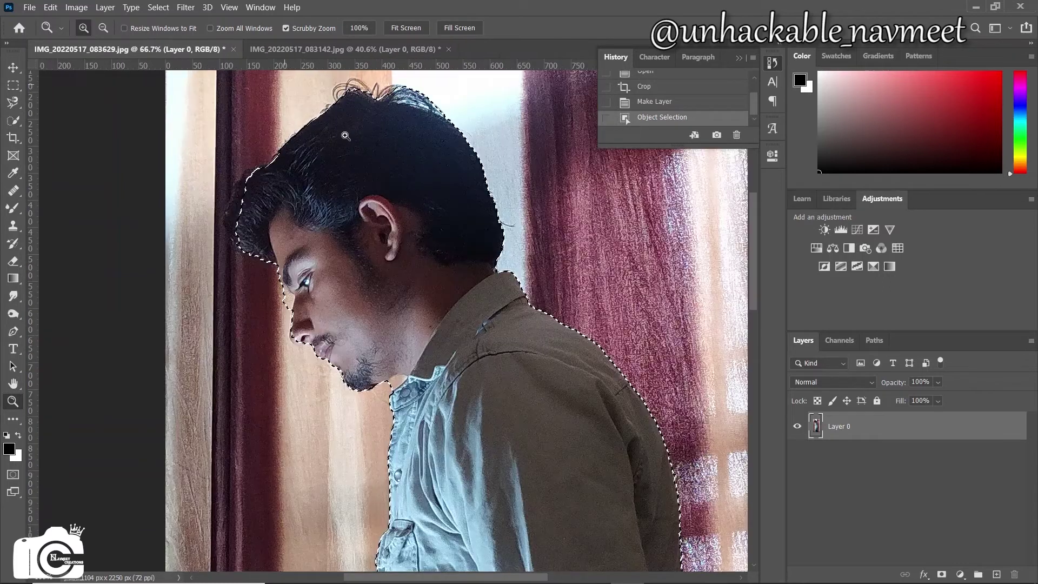
Step: Add the missing hair to the selection and trim the excess at the top of the head
click(13, 120)
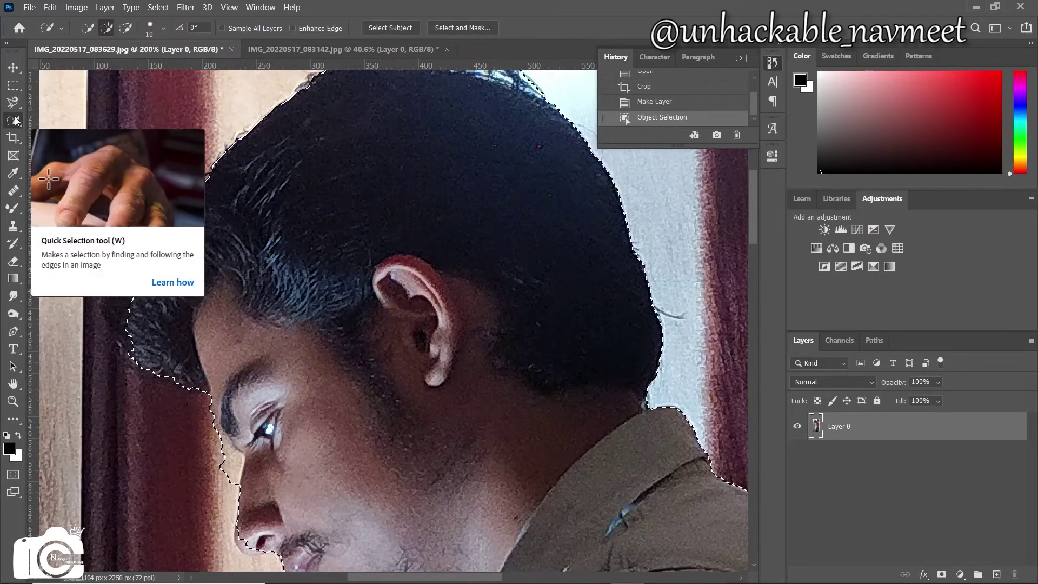
drag(116, 300, 124, 275)
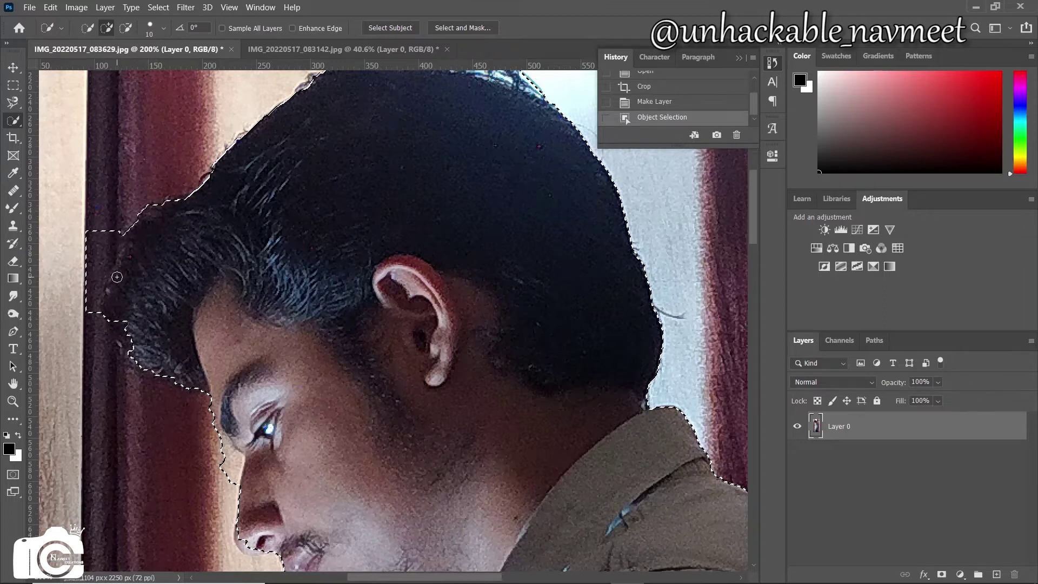
mouse_move(130, 330)
mouse_down()
mouse_move(90, 336)
mouse_move(77, 295)
mouse_move(127, 354)
mouse_up()
key(alt)
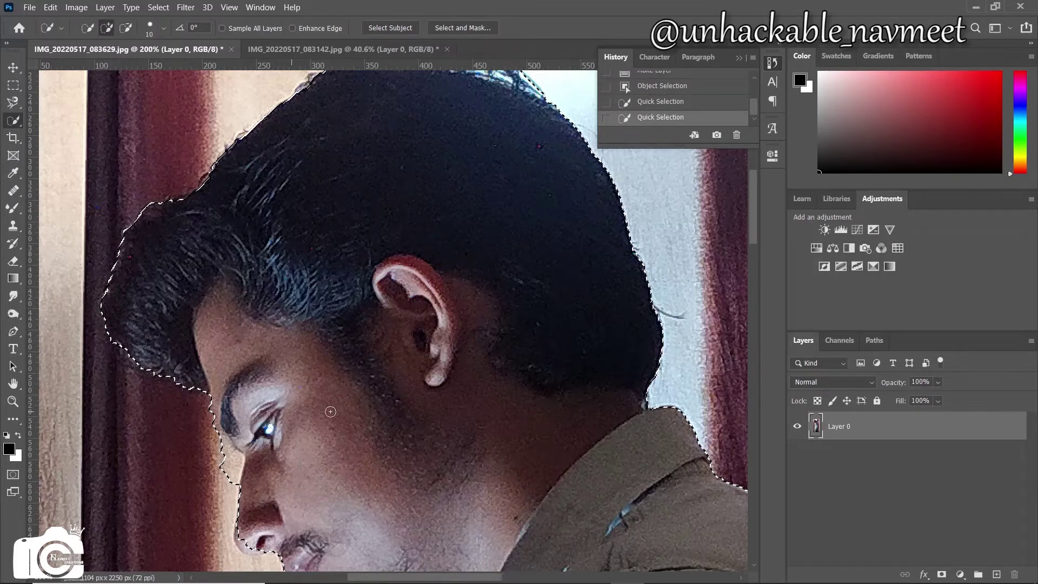
scroll(541, 162, up, 5)
key(alt)
drag(477, 143, 441, 141)
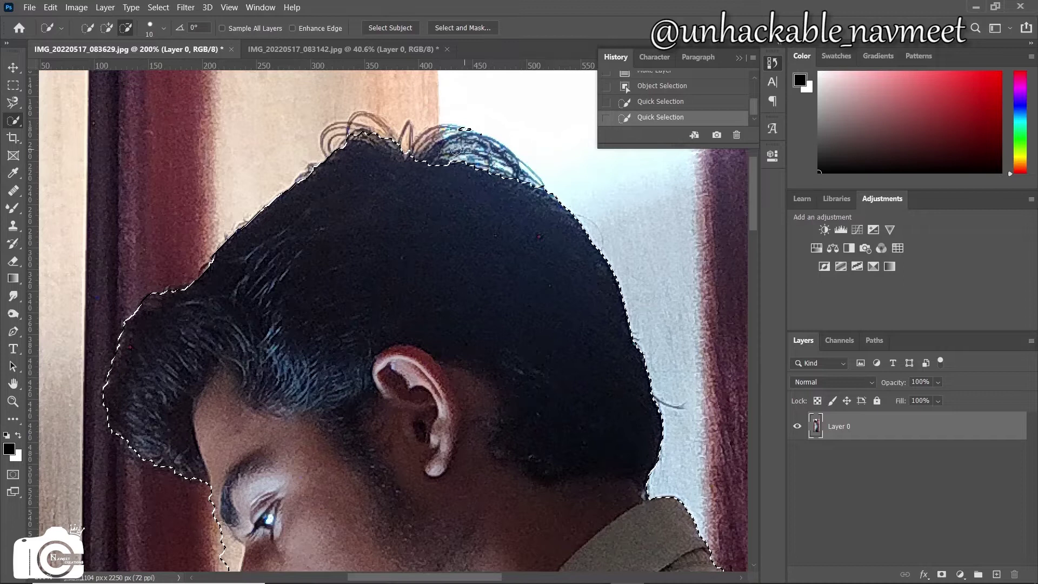
drag(377, 134, 411, 145)
scroll(224, 280, down, 2)
scroll(224, 280, down, 5)
Step: Refine the selection along the brow, nose, jaw, collar and sleeve cuff
drag(224, 281, 230, 249)
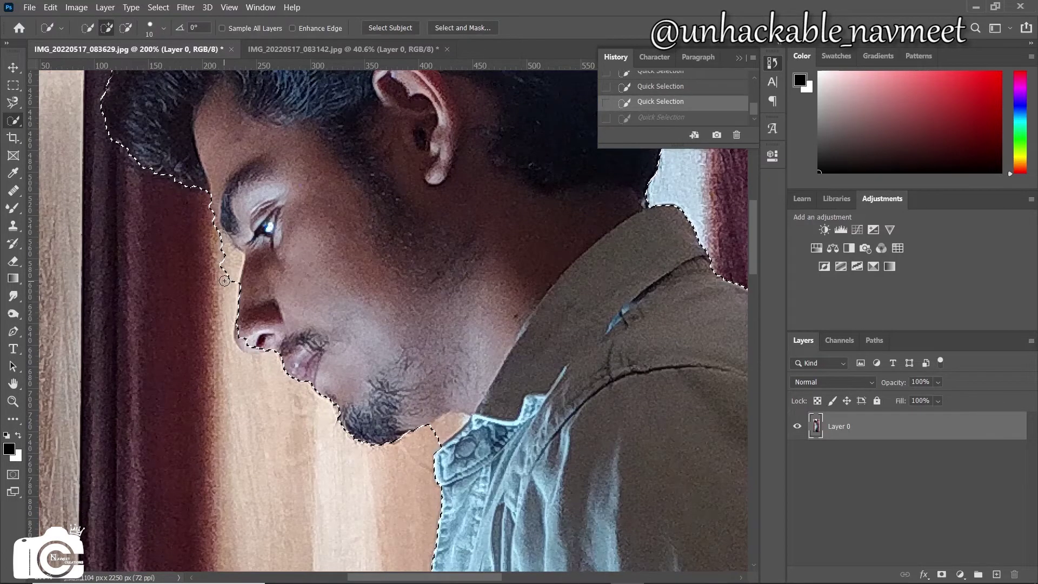
drag(233, 303, 242, 337)
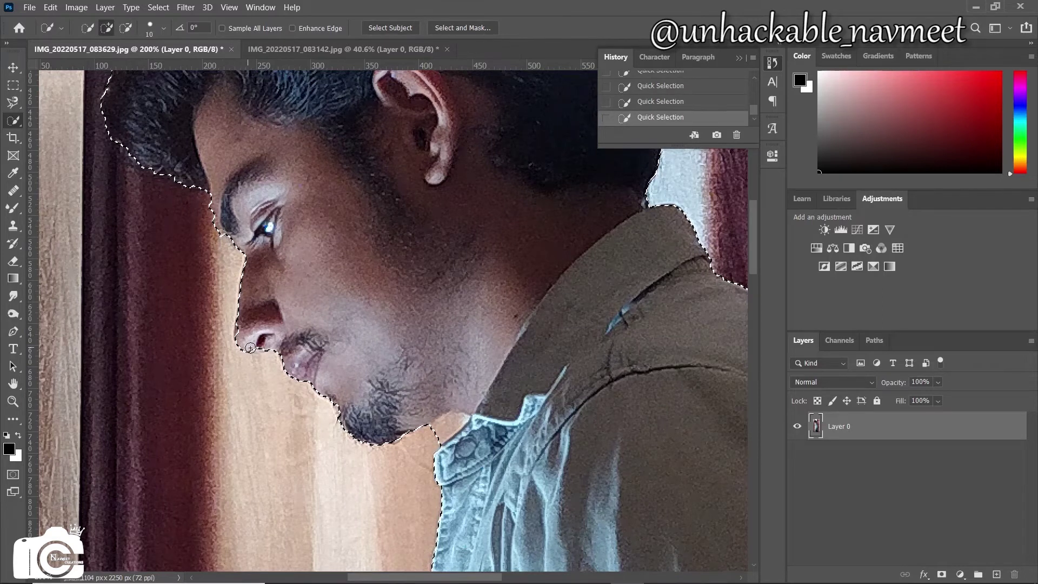
alt+click(440, 430)
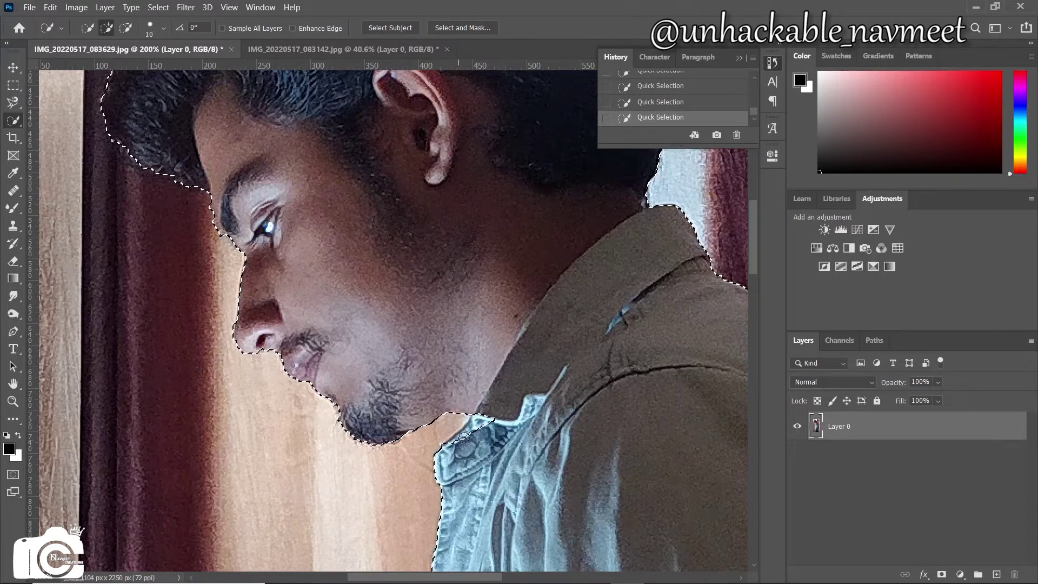
drag(753, 238, 756, 432)
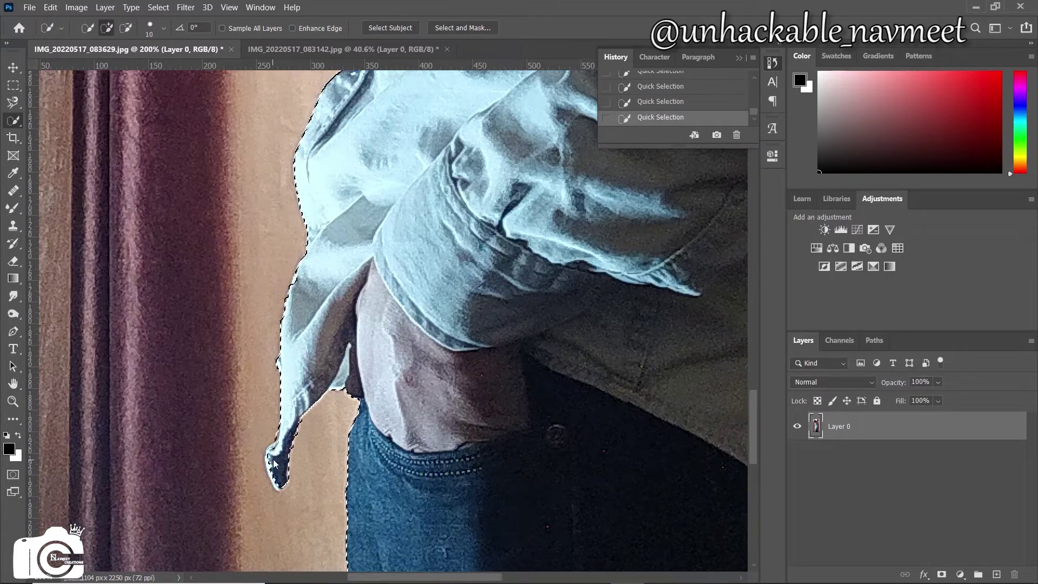
click(274, 477)
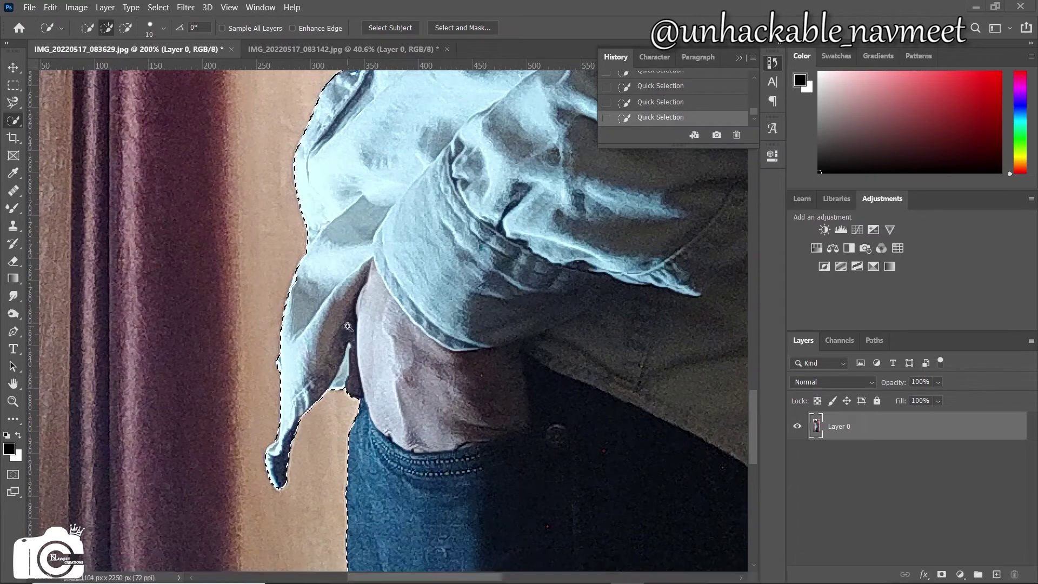
Step: Fit the view and drag the cut-out man into the seated-man photo as Layer 1
key(z)
right_click(347, 325)
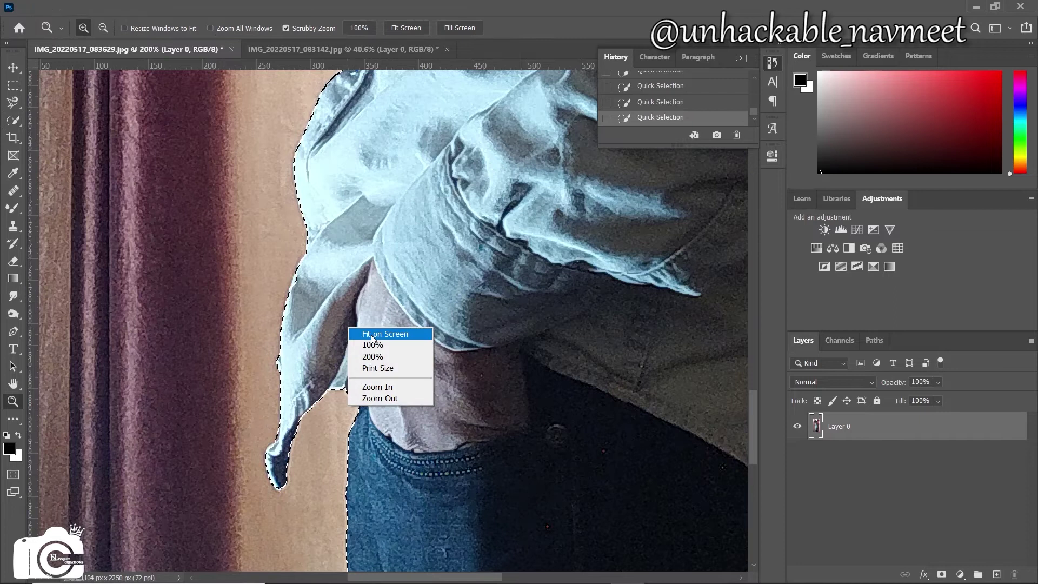
click(372, 335)
key(ctrl+0)
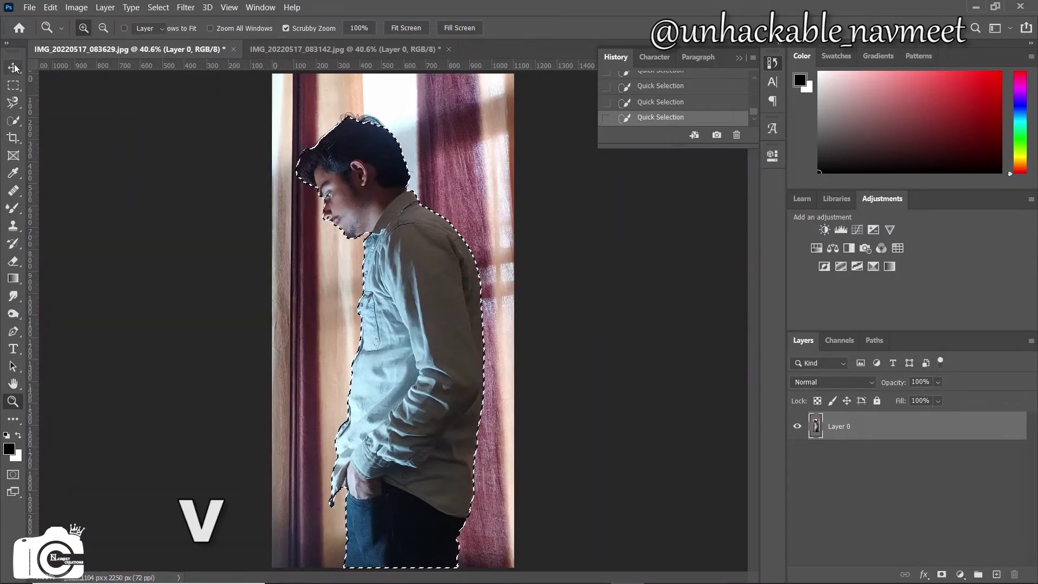
key(v)
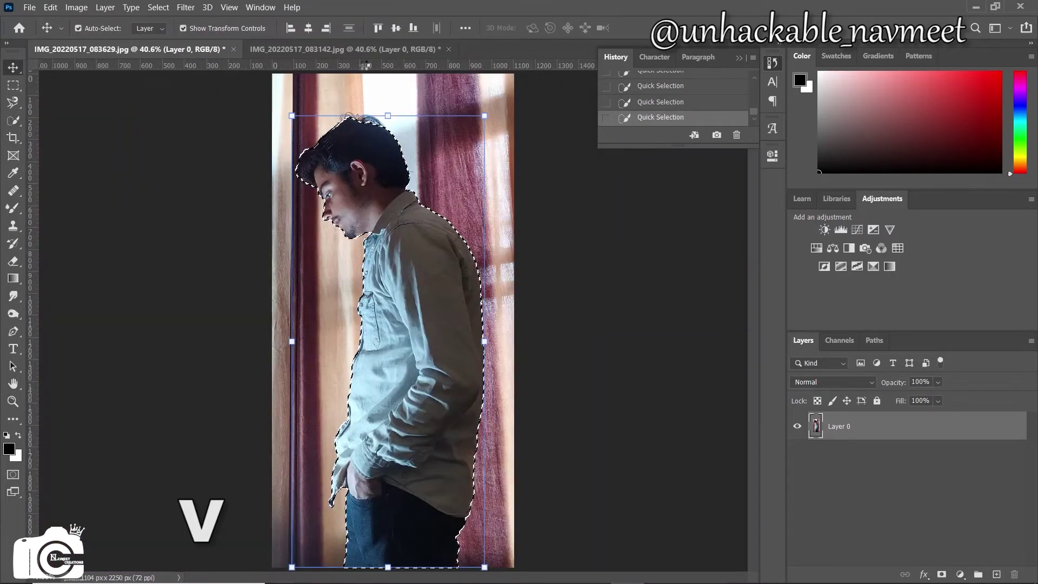
drag(385, 330, 390, 203)
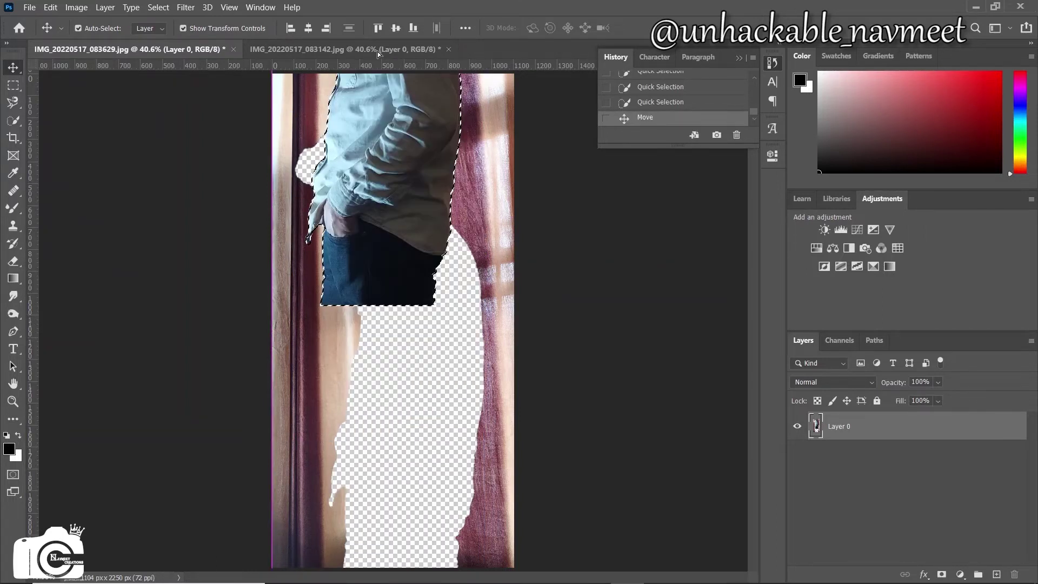
click(378, 51)
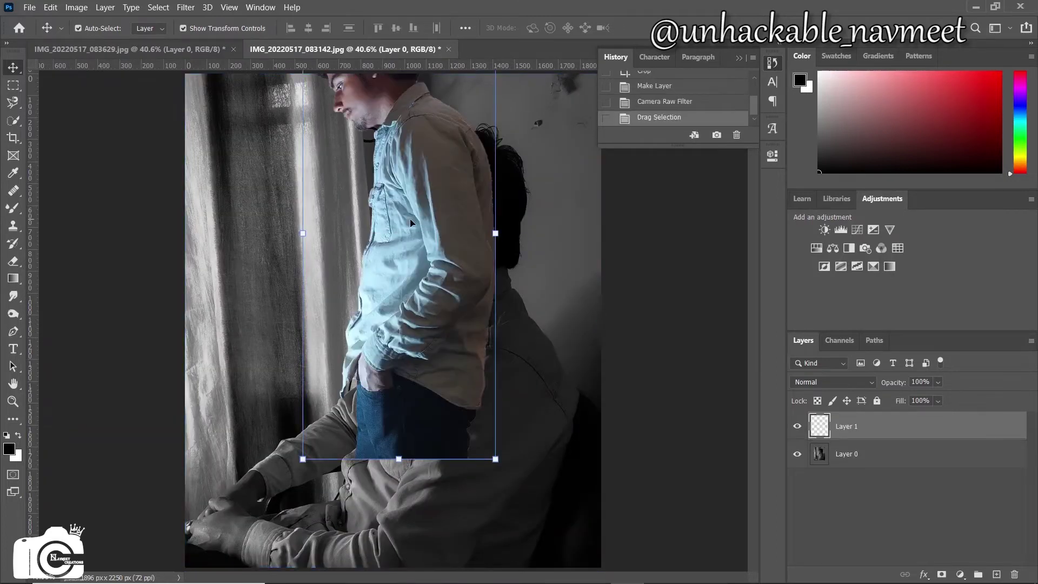
drag(413, 207, 422, 244)
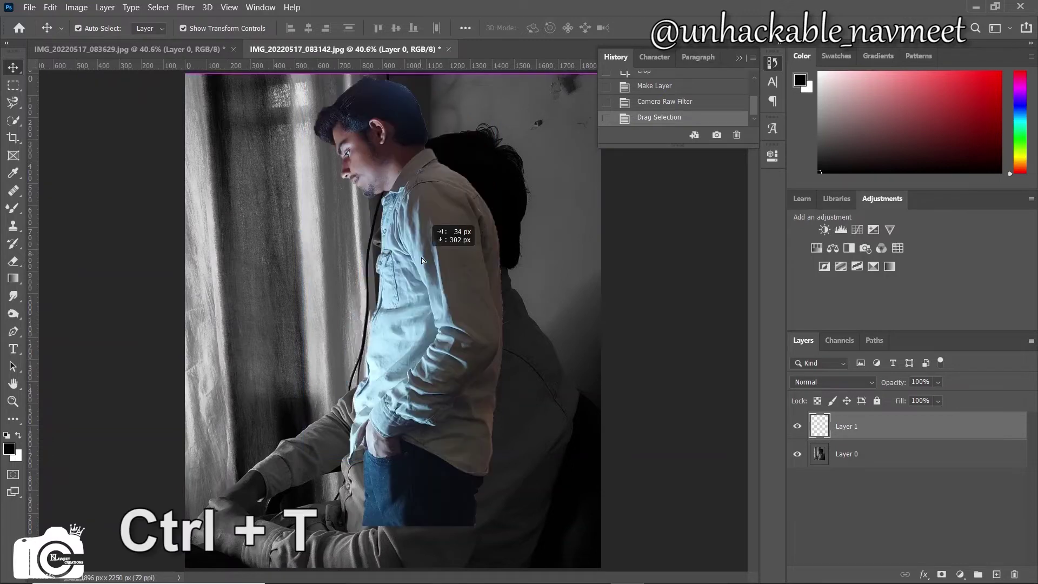
Step: Flip the standing-man layer horizontally, shrink it slightly, and move it down-right over the seated man
key(ctrl+t)
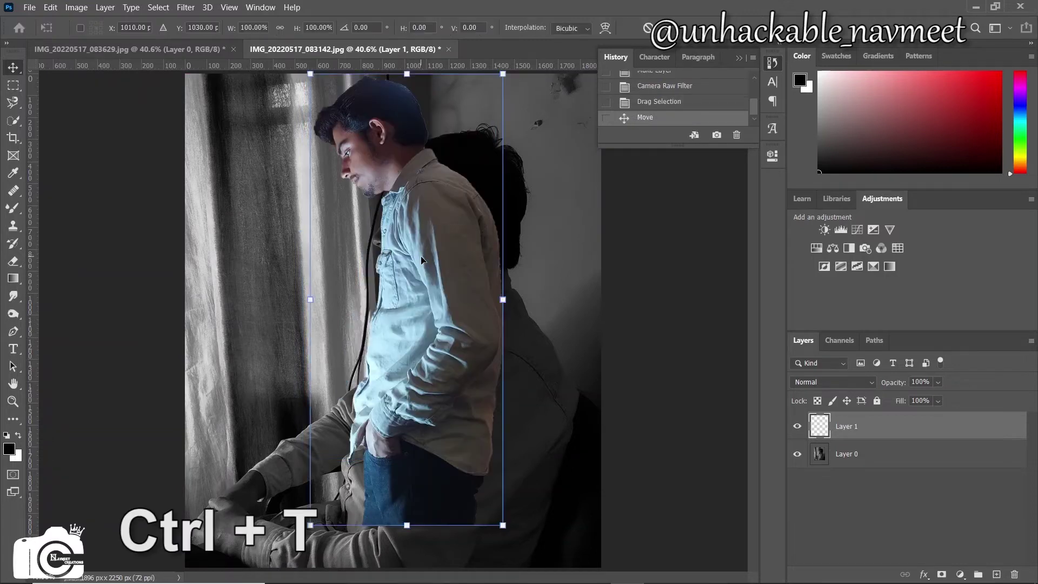
right_click(421, 257)
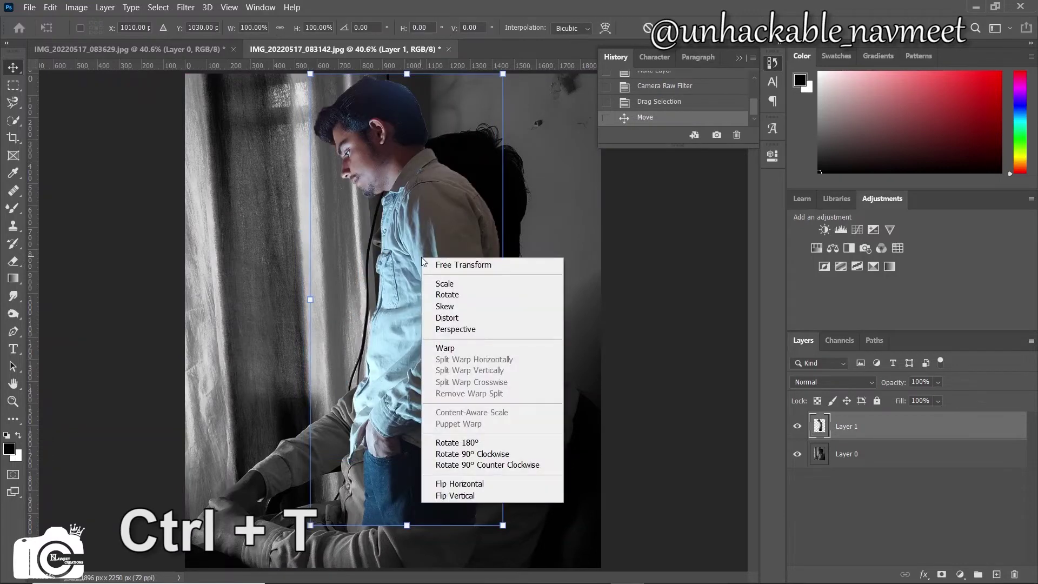
click(469, 482)
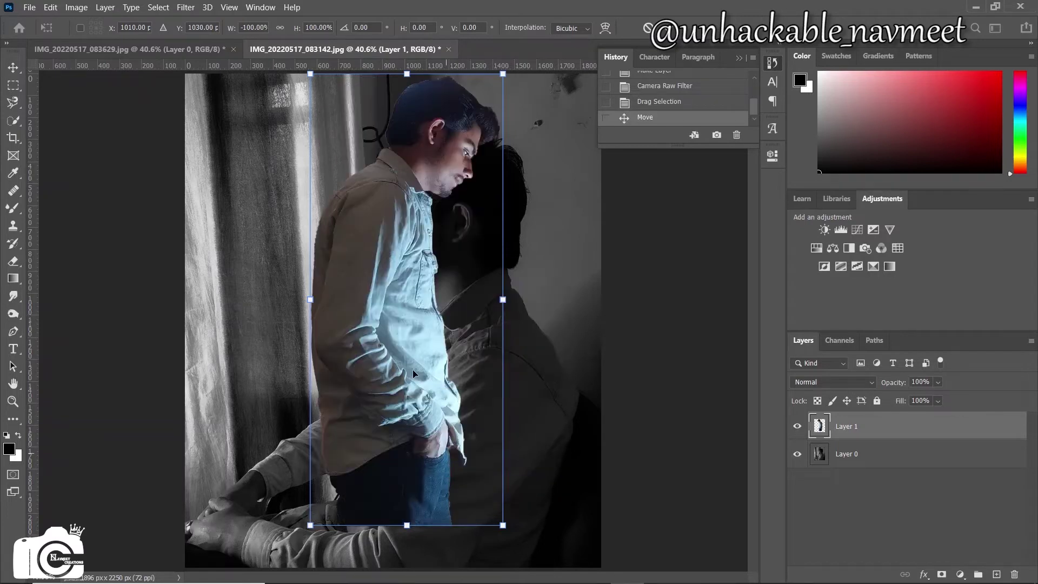
drag(310, 300, 335, 299)
drag(419, 74, 422, 145)
drag(431, 263, 454, 335)
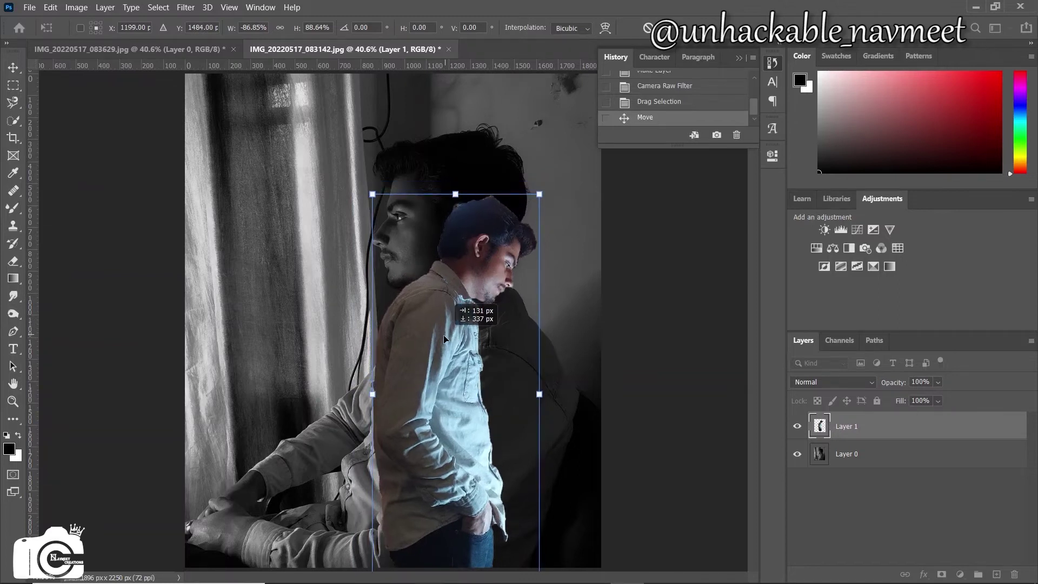
drag(454, 335, 445, 345)
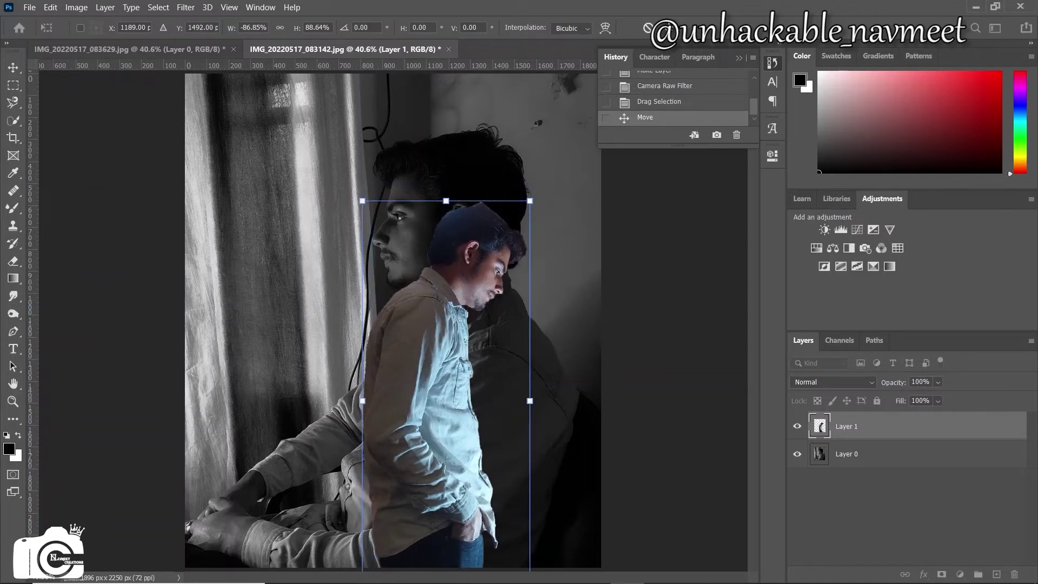
key(Return)
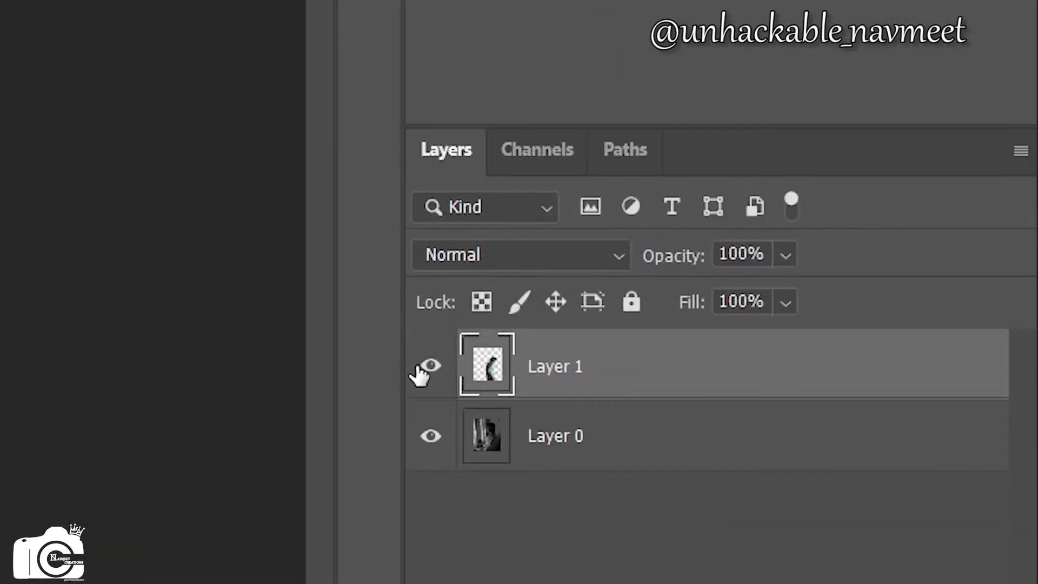
Step: Hide Layer 1 and exclude the R channel in Layer 0's blending options for a cyan tint
click(795, 427)
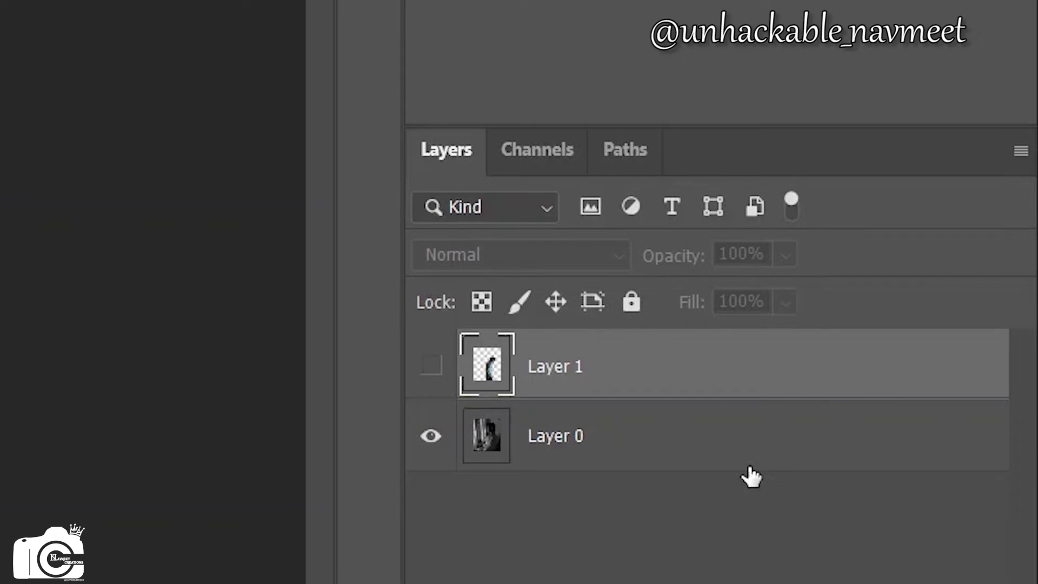
click(812, 449)
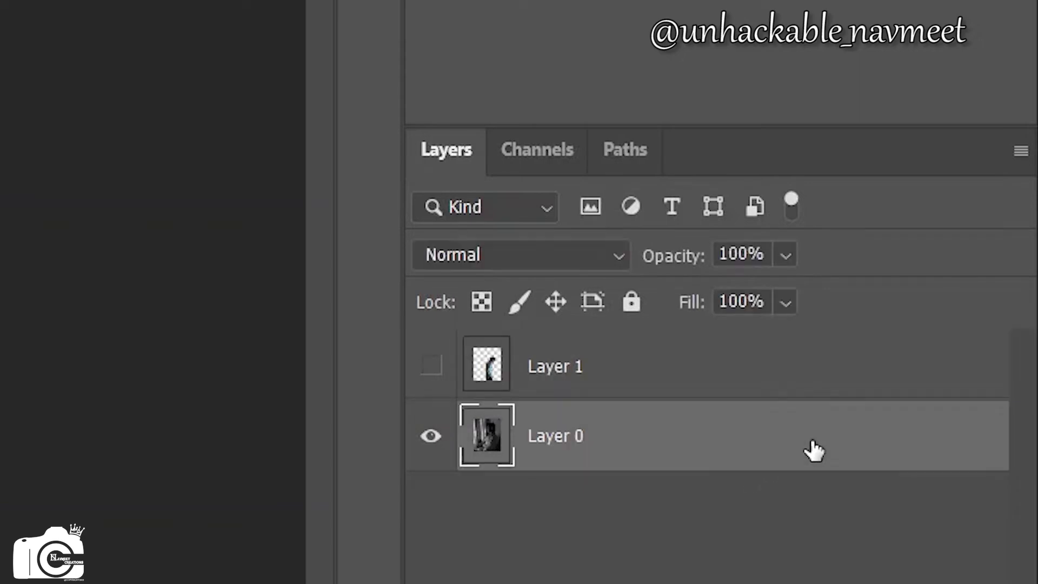
double_click(895, 451)
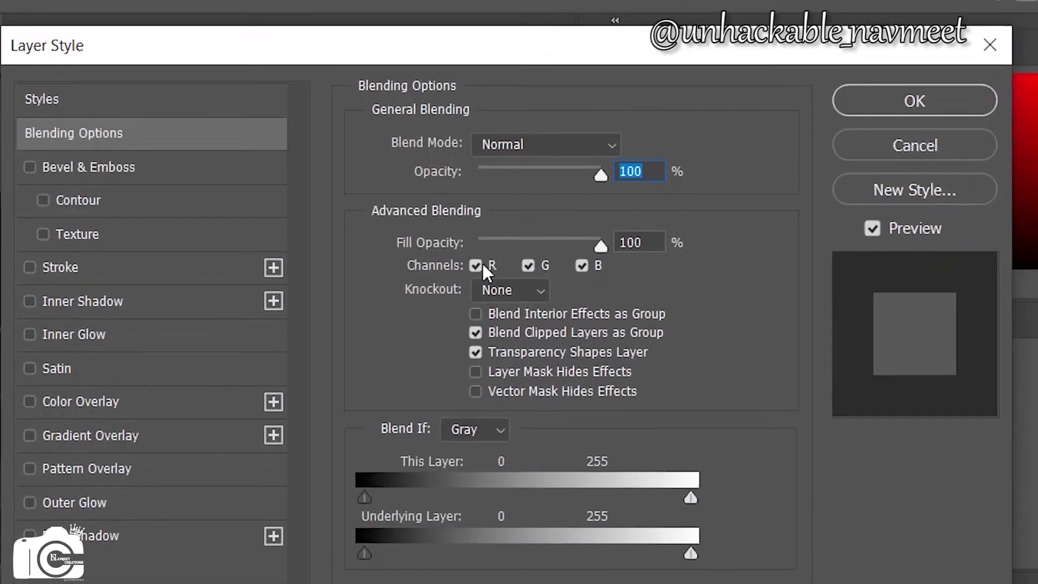
click(485, 260)
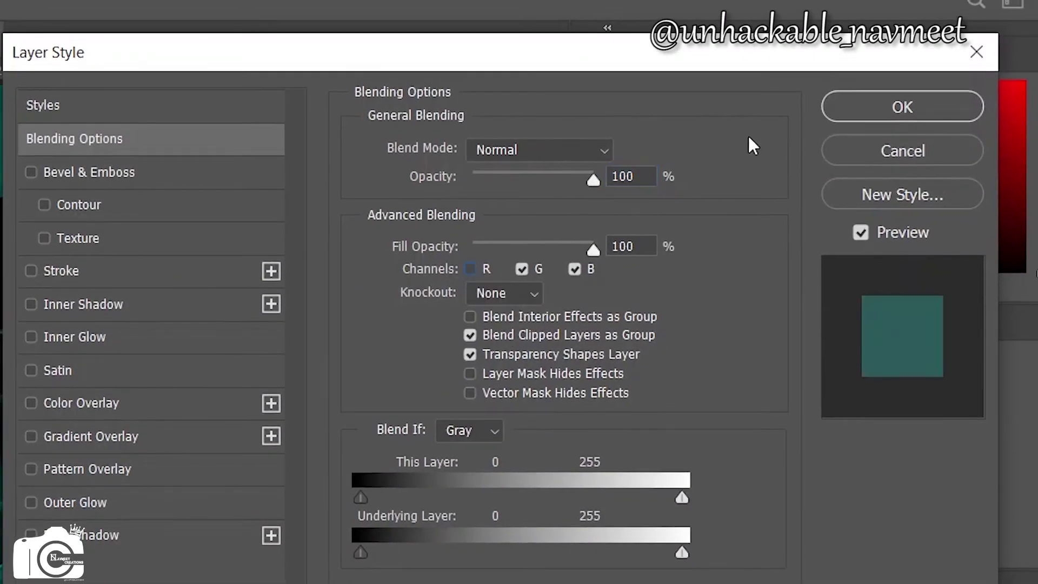
click(873, 104)
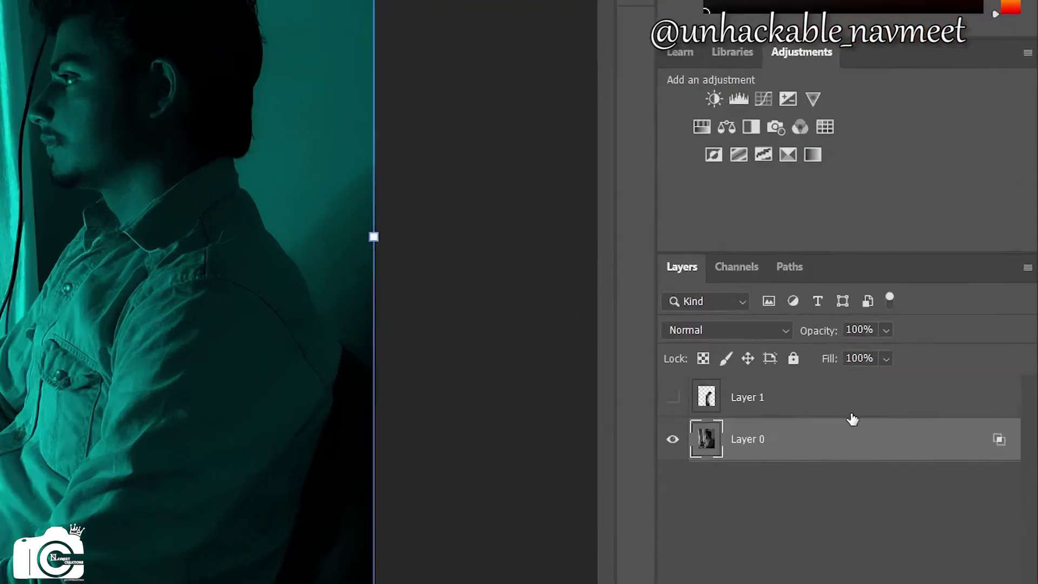
Step: Show Layer 1 with G and B channels excluded so it's red, then nudge and narrow it
click(875, 429)
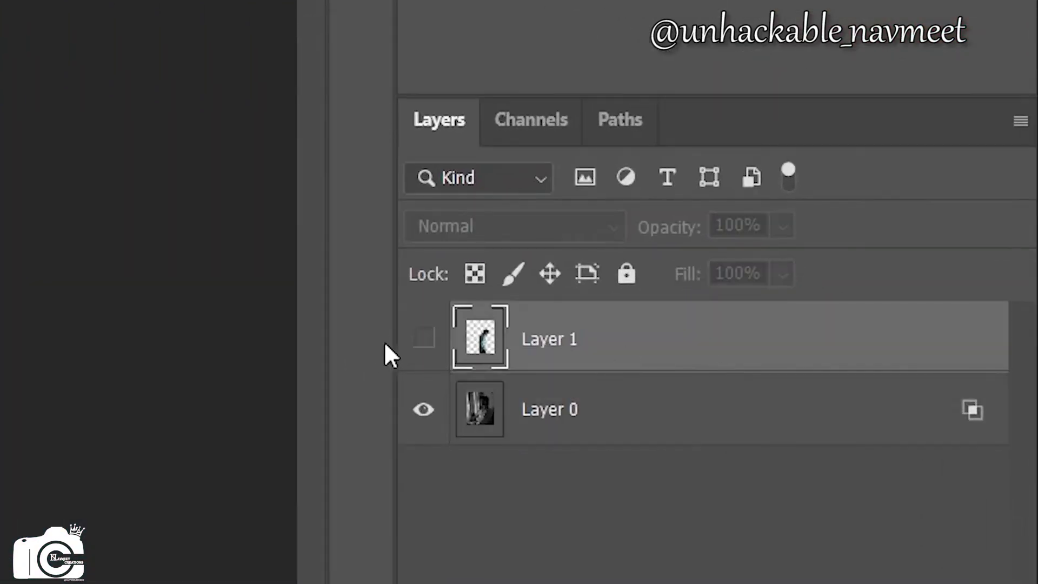
click(422, 338)
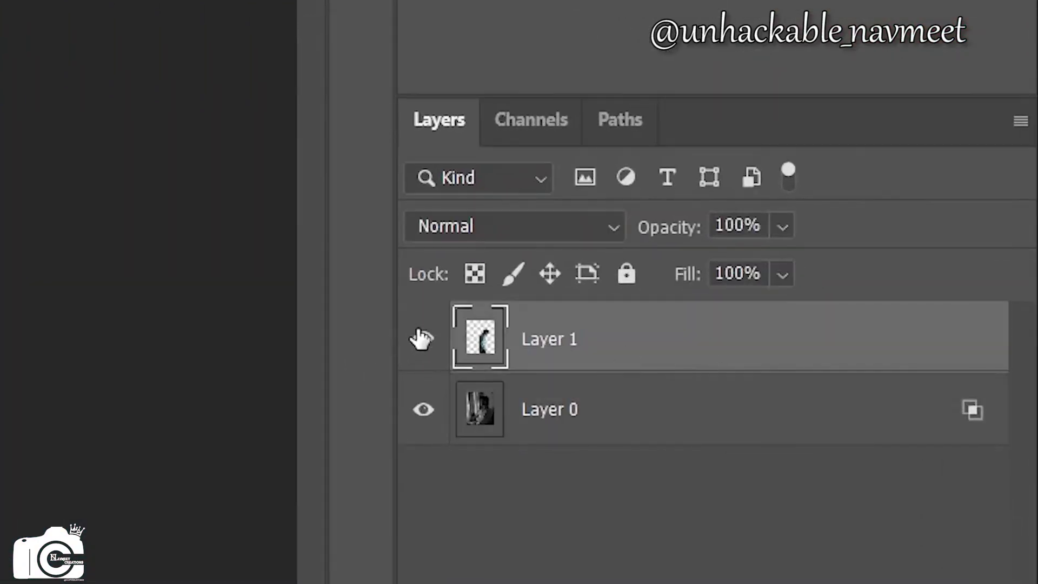
double_click(767, 338)
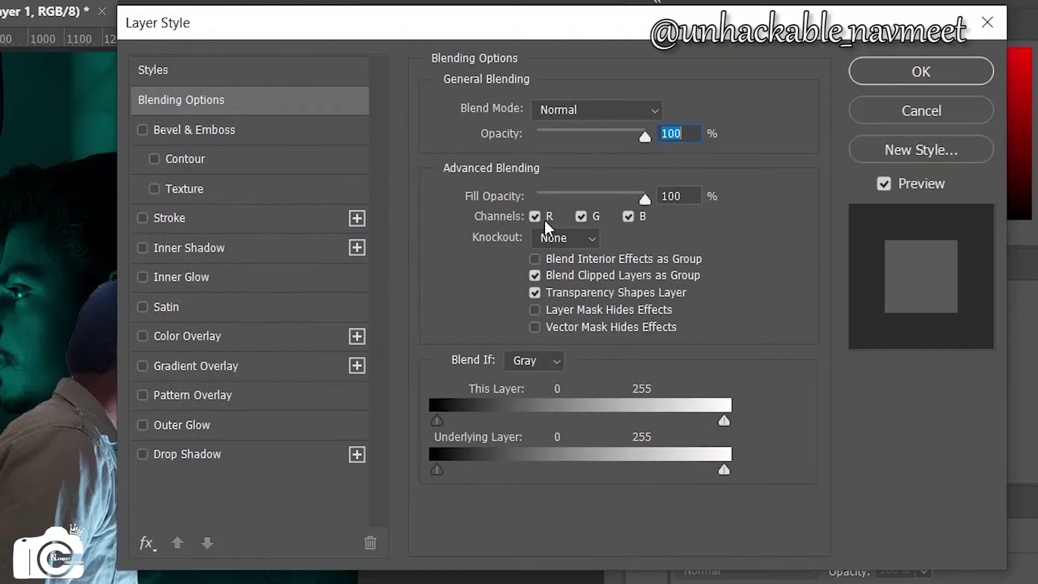
click(582, 216)
click(631, 214)
click(904, 71)
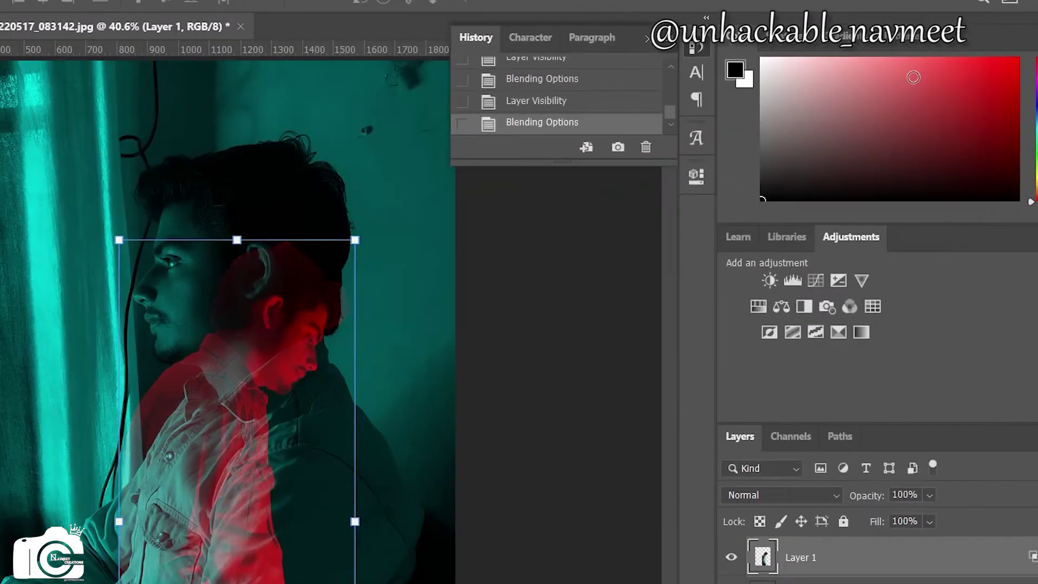
drag(449, 389, 440, 387)
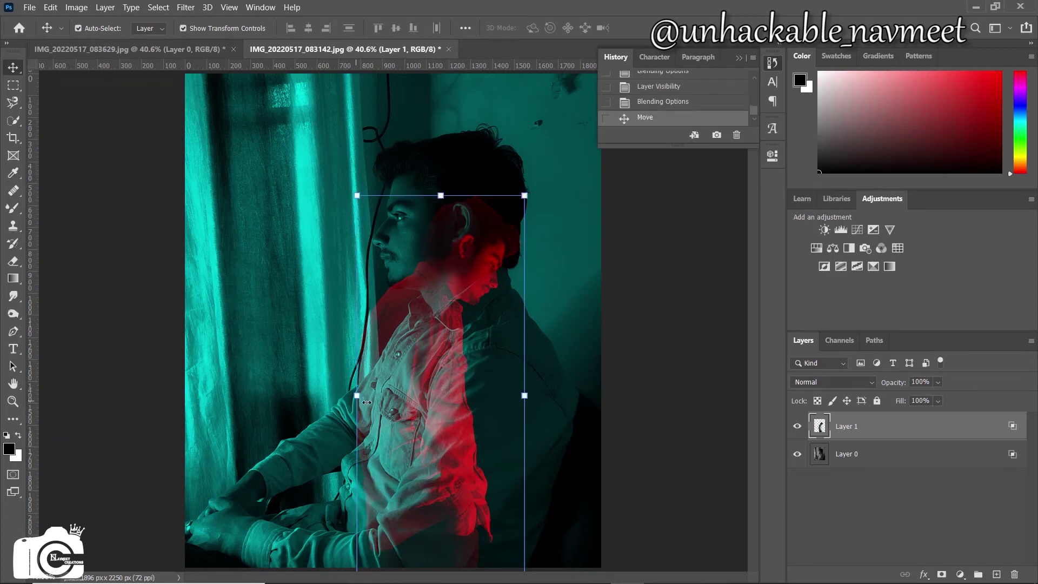
drag(357, 399, 364, 395)
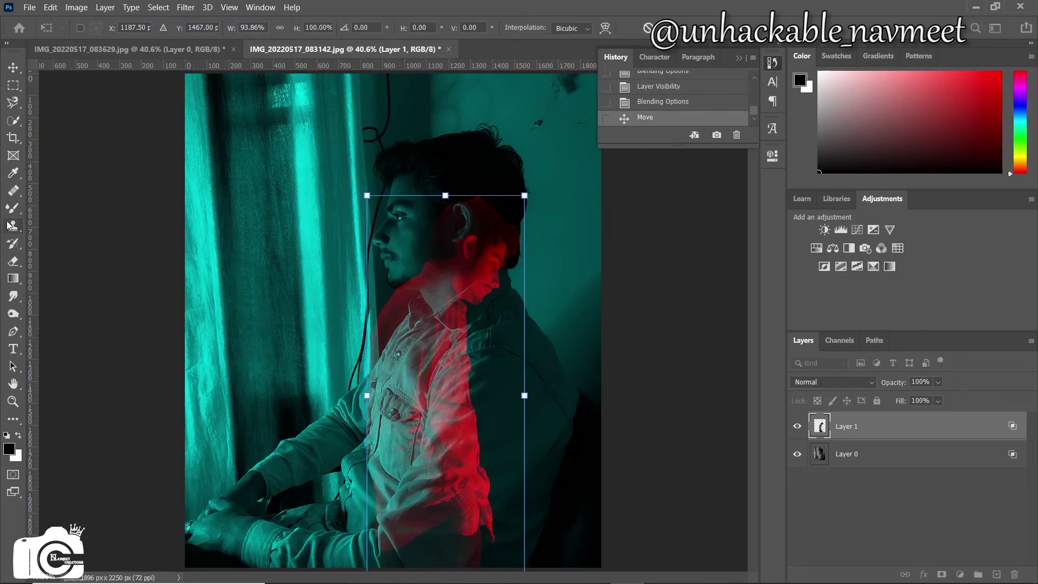
Step: Commit the red figure's resize and erase the red overlay over the top of the hair
click(671, 27)
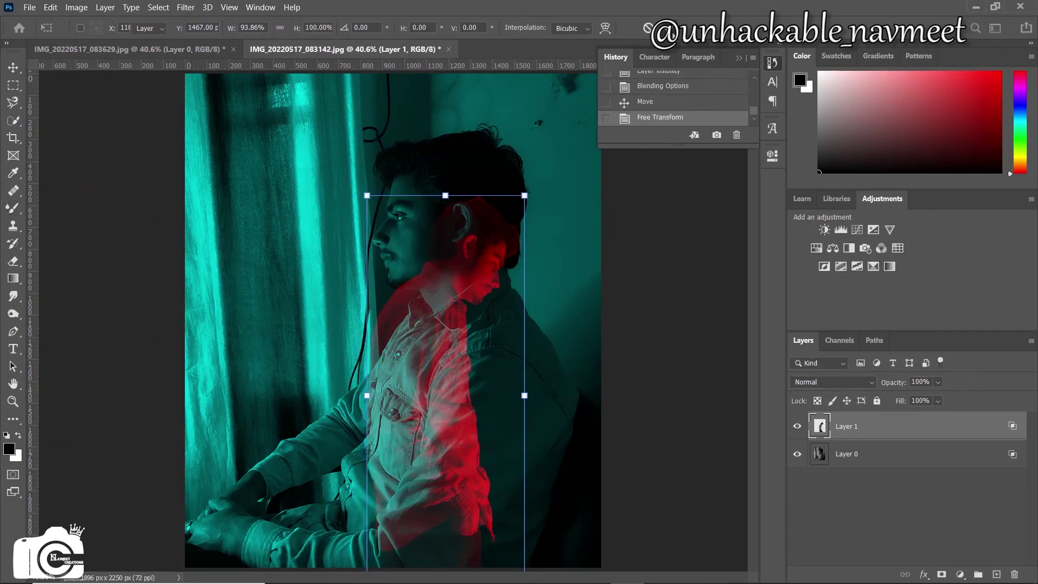
click(18, 260)
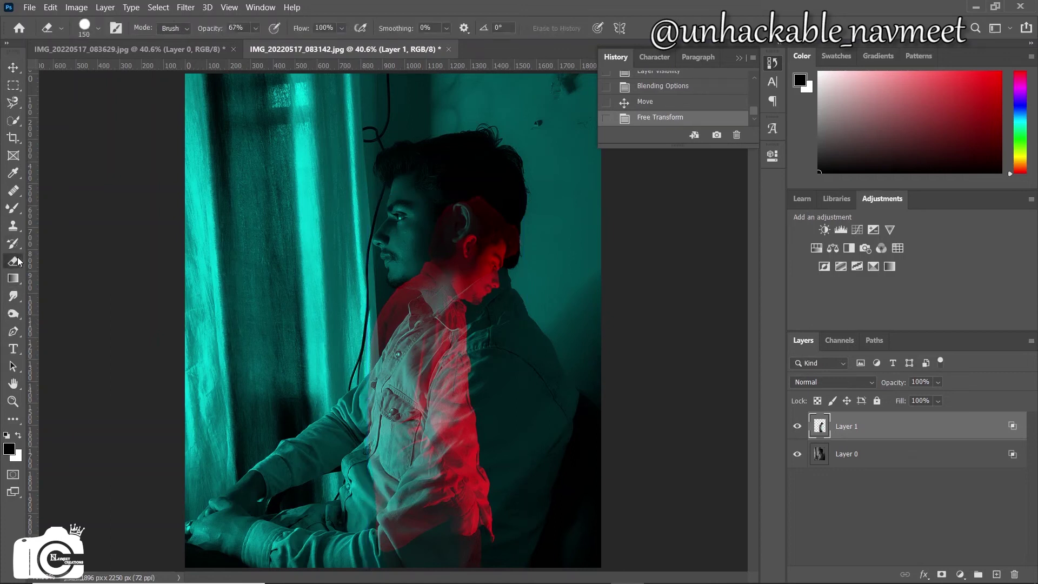
drag(502, 153, 482, 183)
click(481, 188)
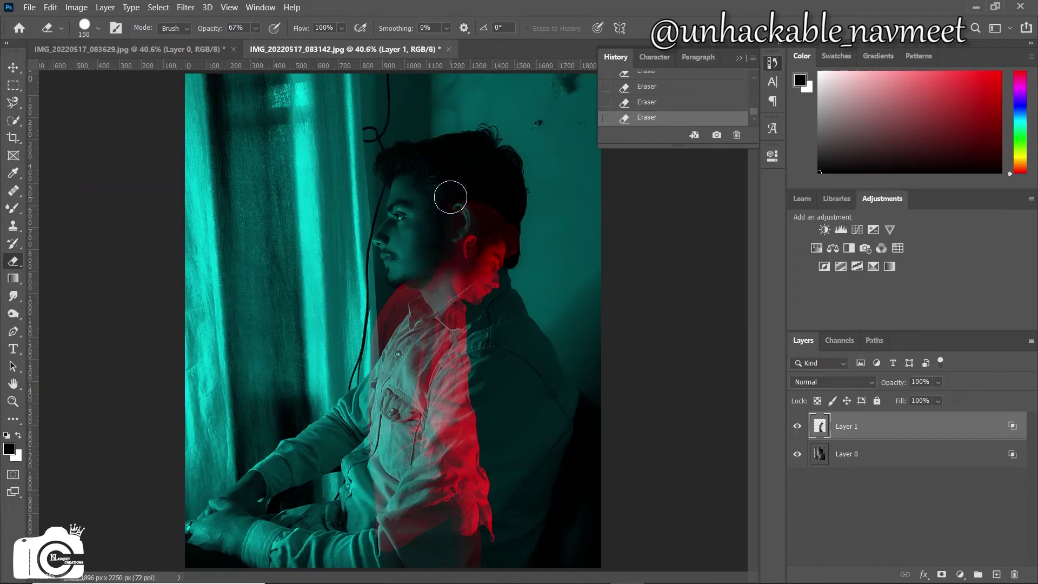
Step: Erase the red overlay along the neck, collar and jaw, and above the ear
drag(408, 271, 390, 297)
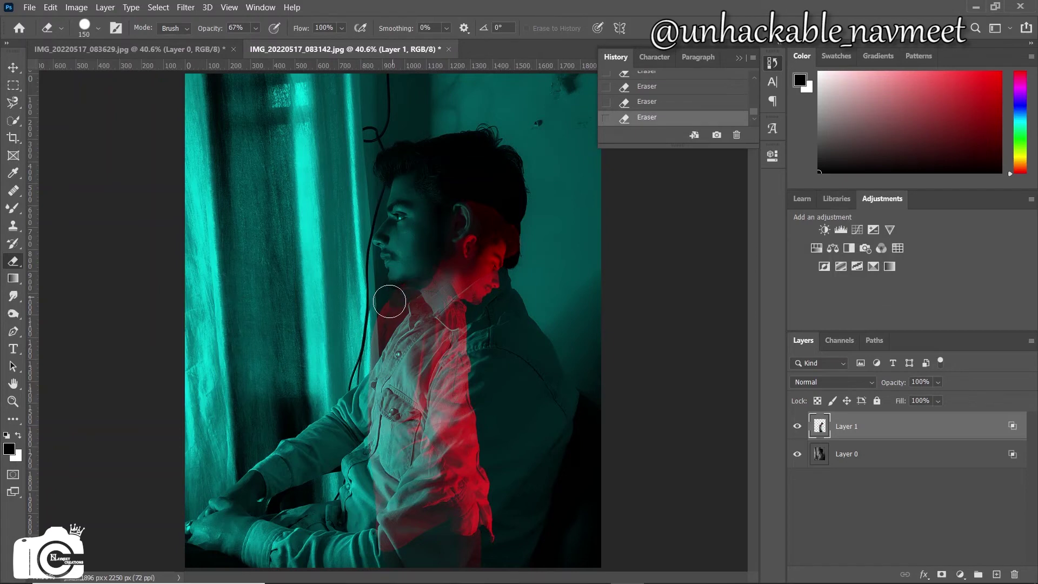
drag(377, 337, 398, 284)
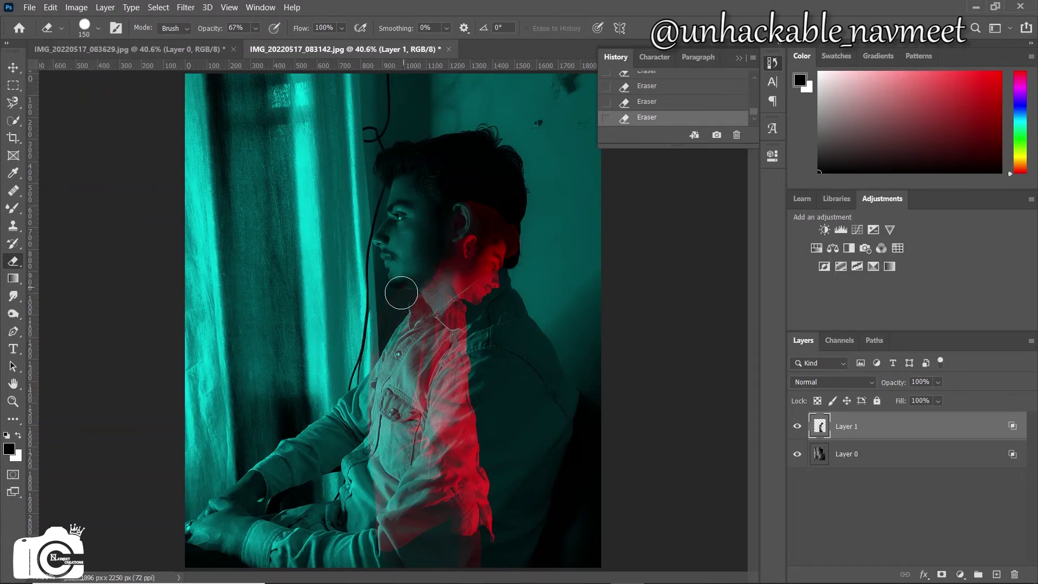
mouse_move(377, 350)
mouse_down()
mouse_move(414, 278)
mouse_move(368, 404)
mouse_up()
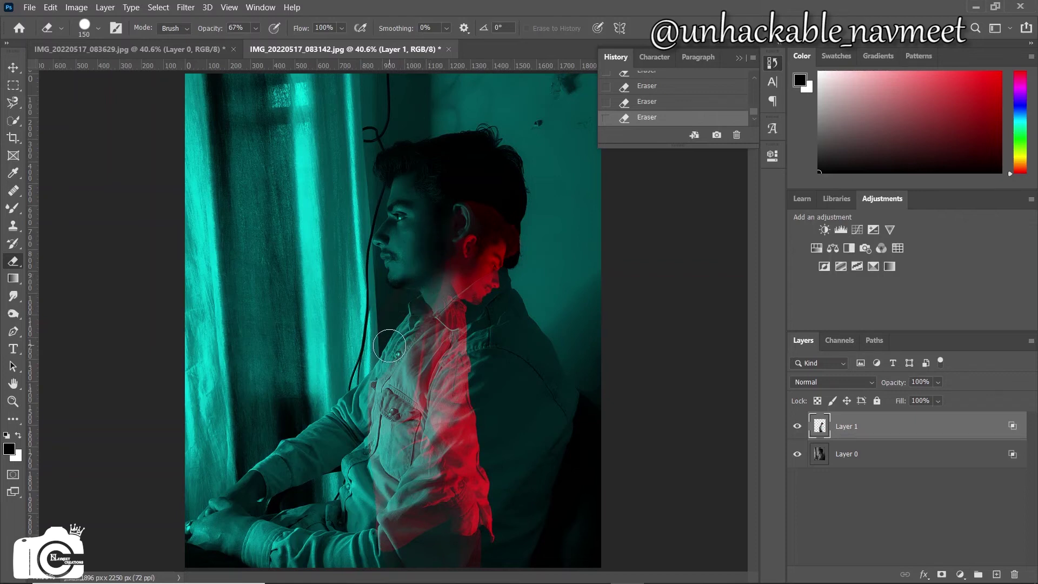
drag(468, 199, 477, 189)
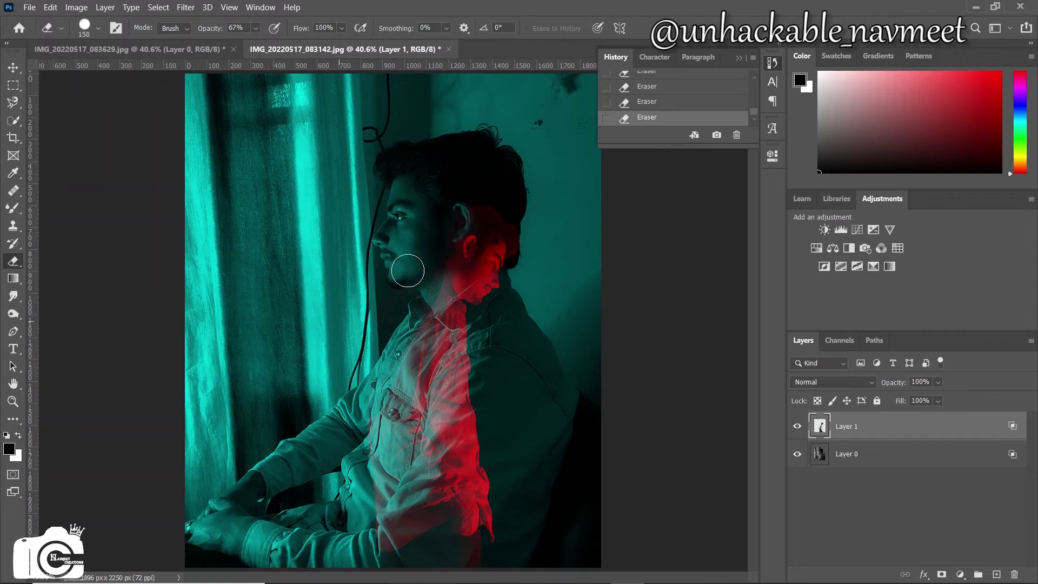
drag(435, 258, 421, 297)
Step: Save the composite to the computer as a maximum-quality JPEG named edddiit
click(34, 6)
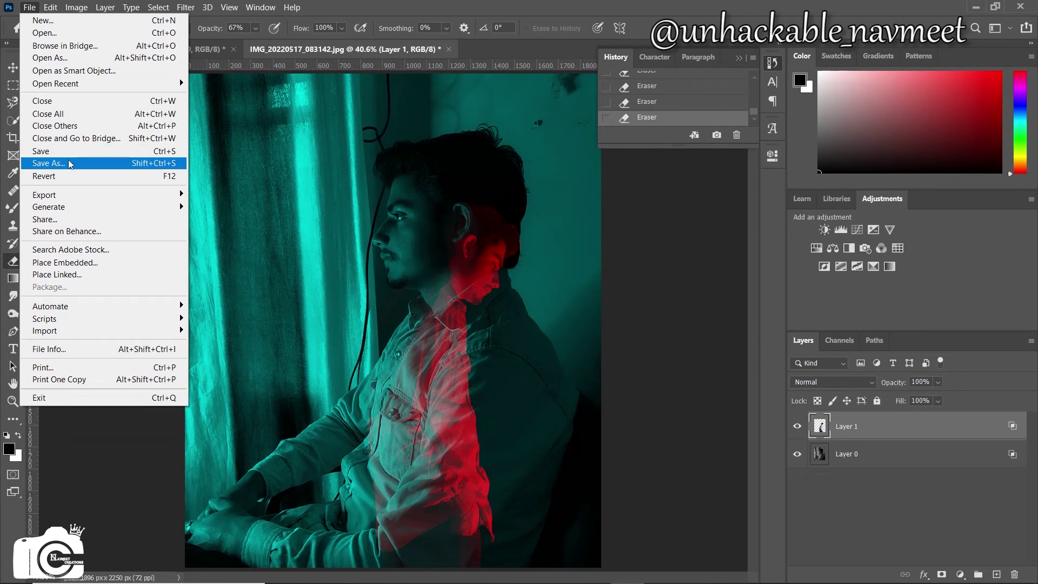
click(68, 162)
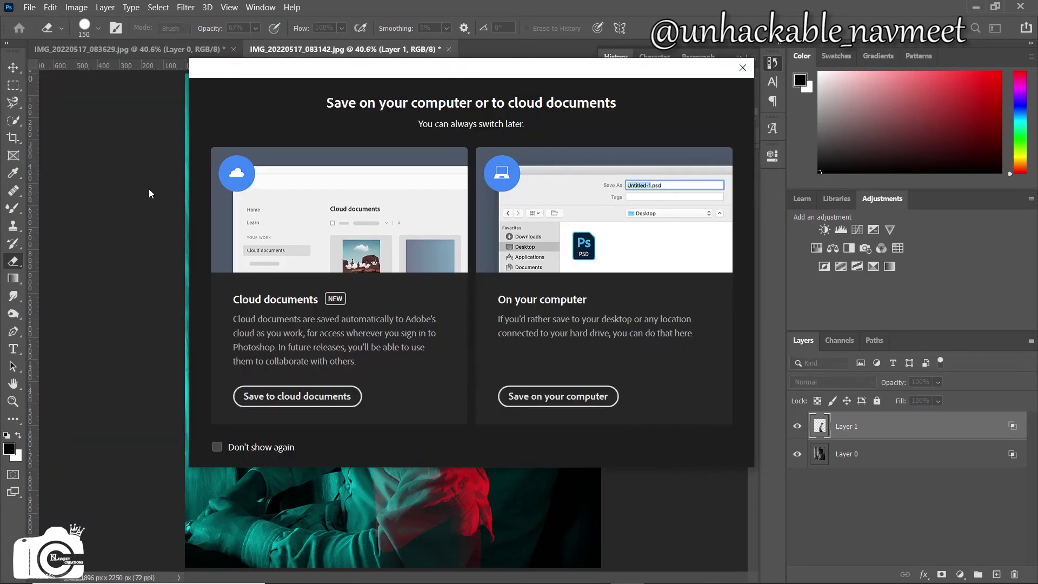
click(547, 400)
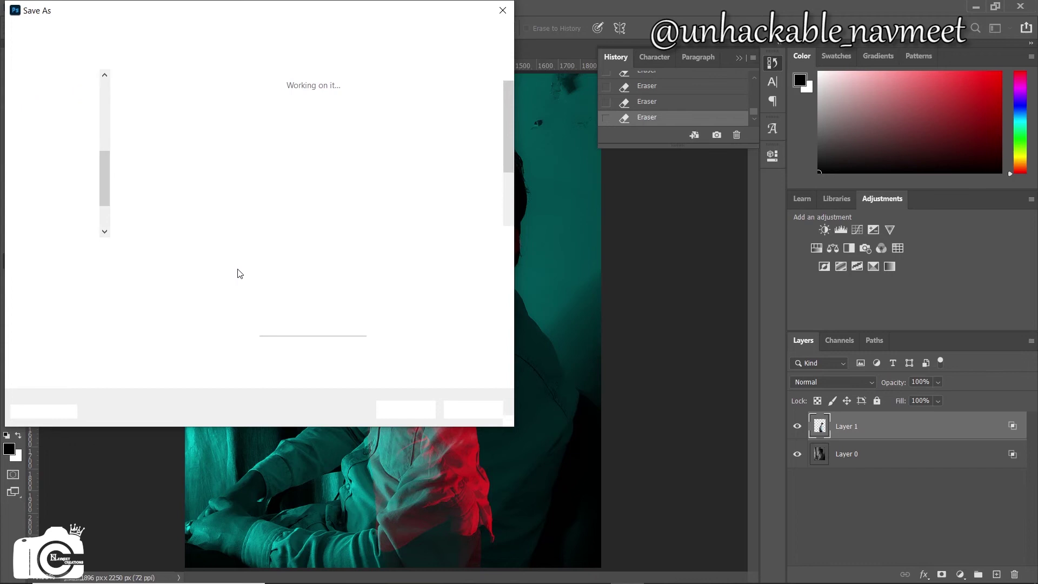
click(238, 269)
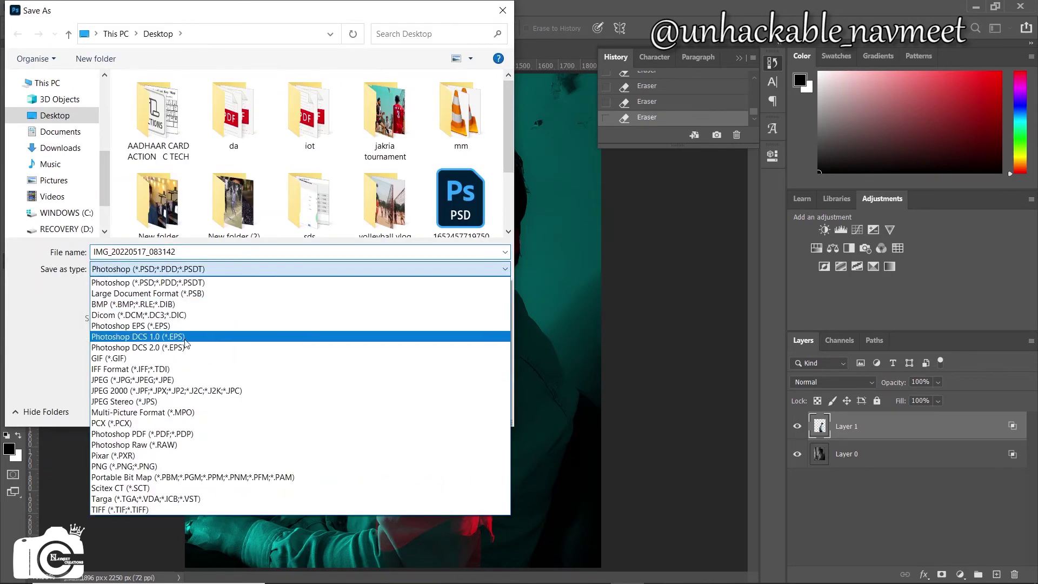
click(179, 379)
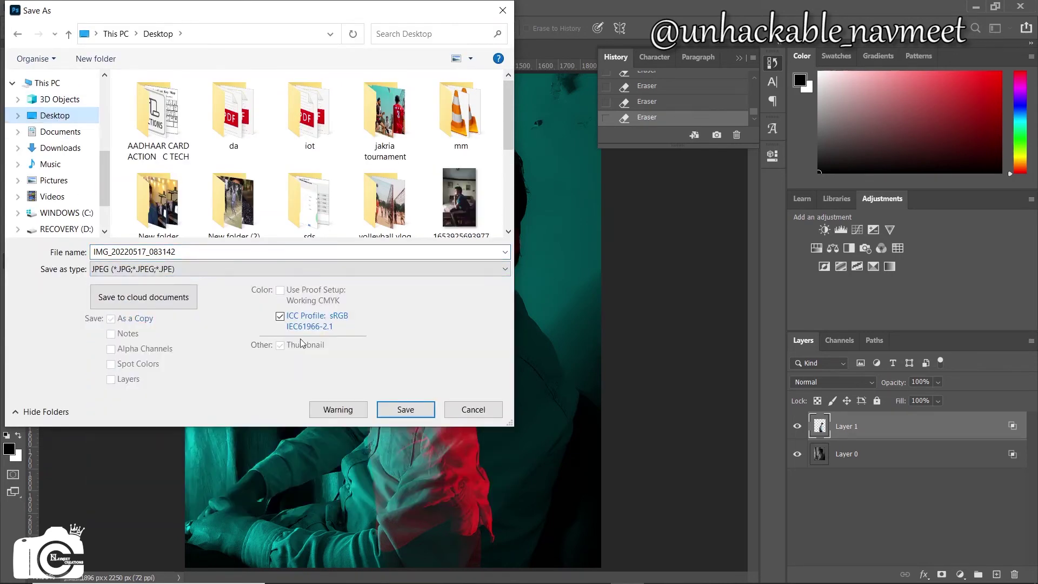
double_click(135, 252)
text(edddiit)
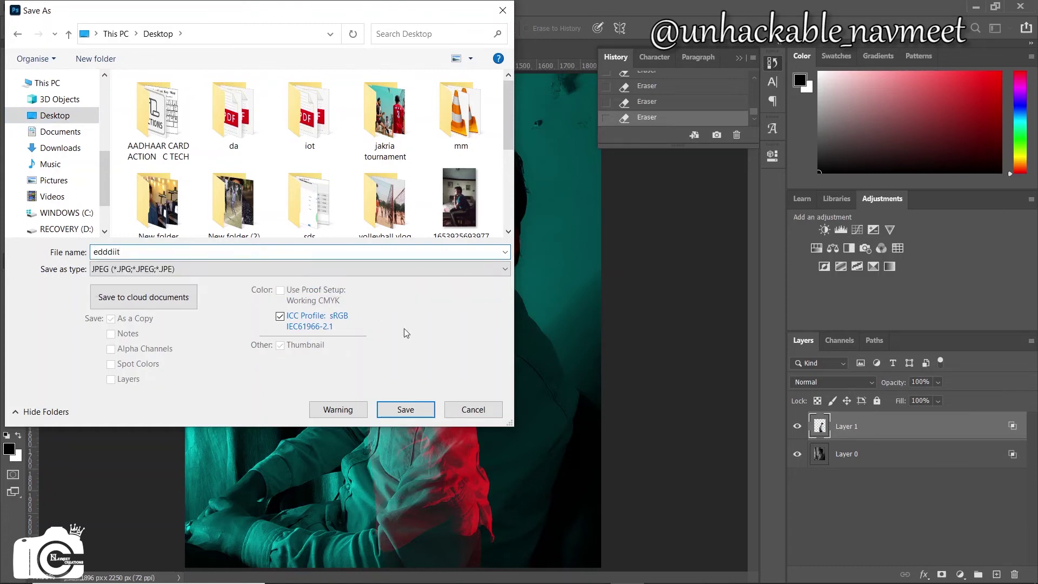
click(388, 407)
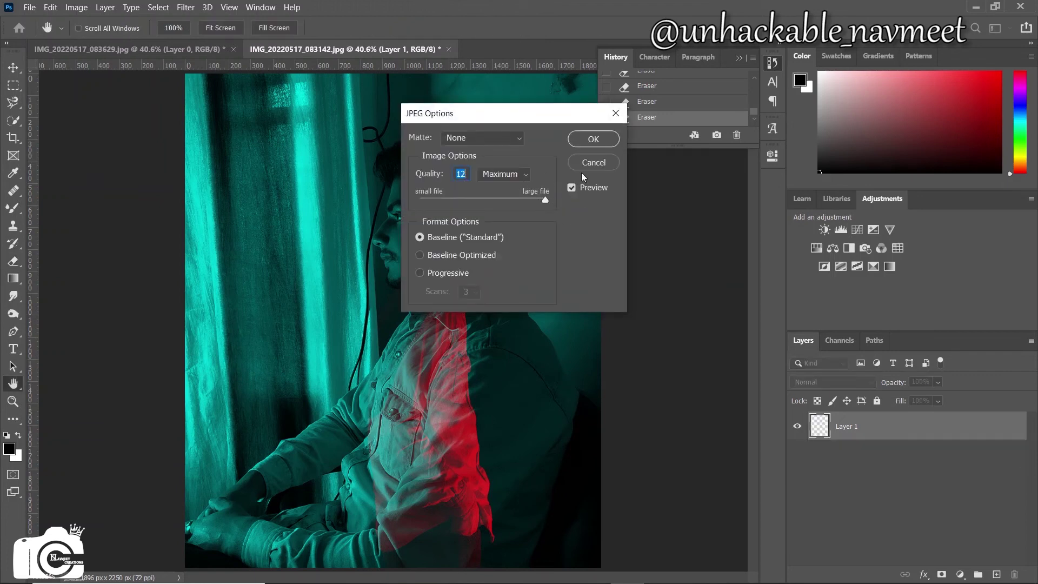
click(598, 139)
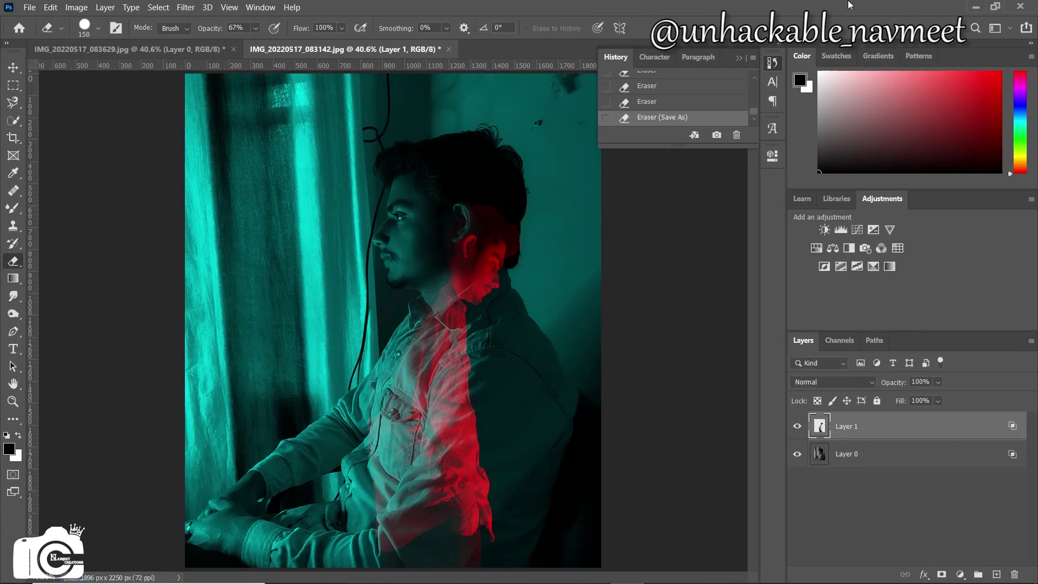
Step: Set the saved edddiit JPEG as the Windows desktop background, then return to Photoshop
click(972, 5)
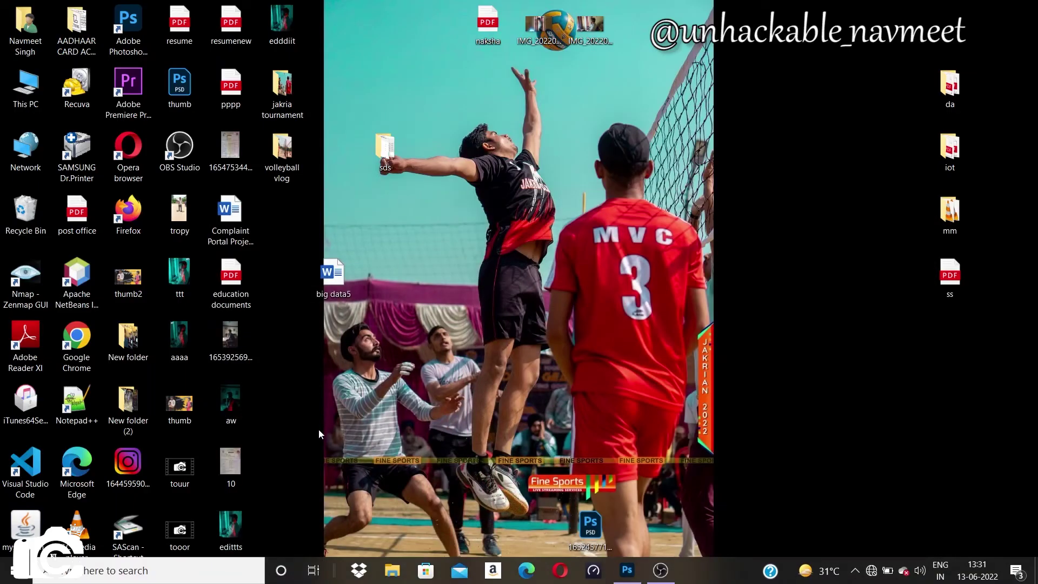
click(241, 524)
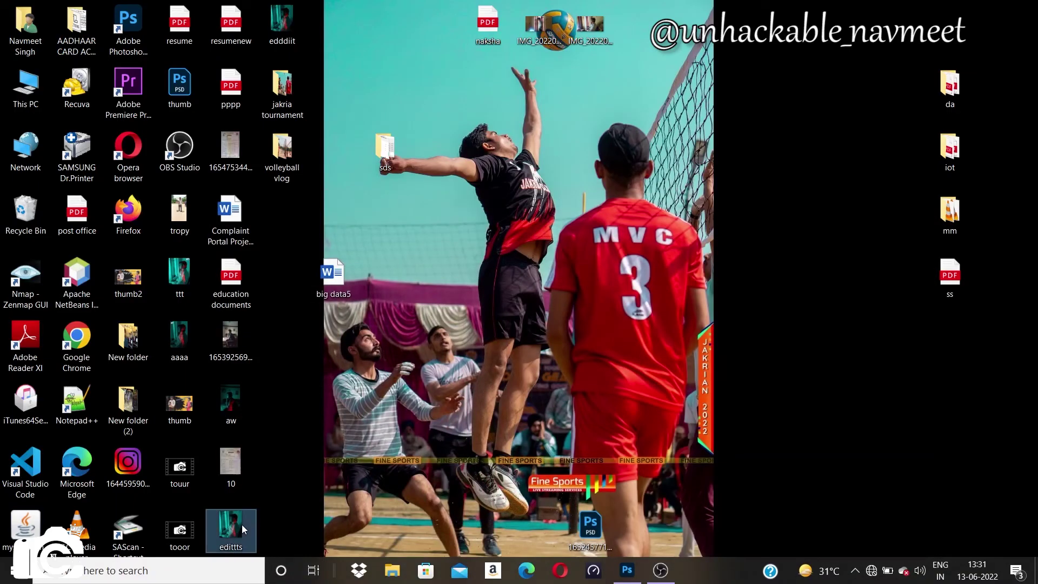
right_click(290, 18)
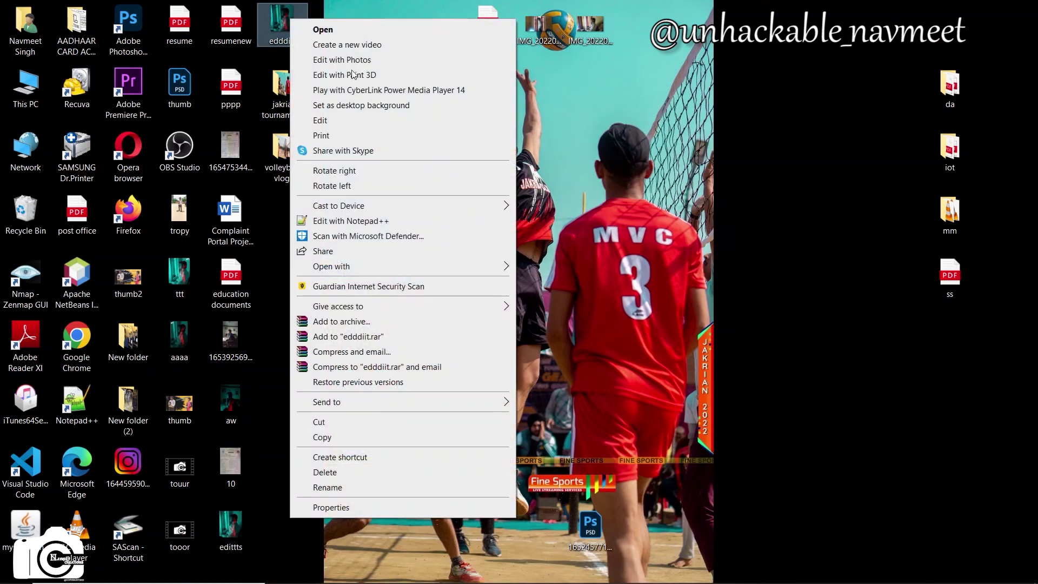
click(391, 105)
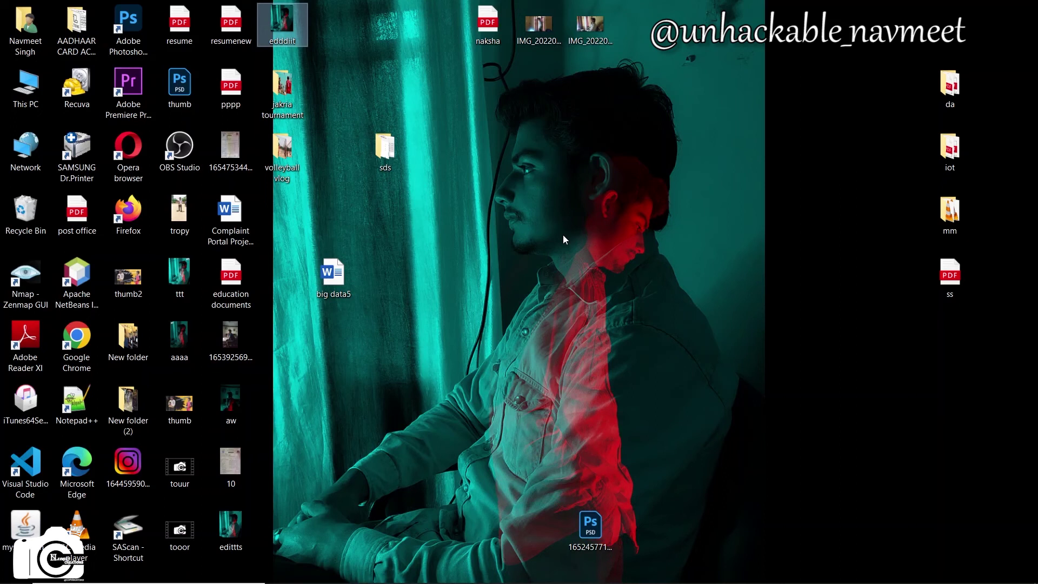
click(626, 570)
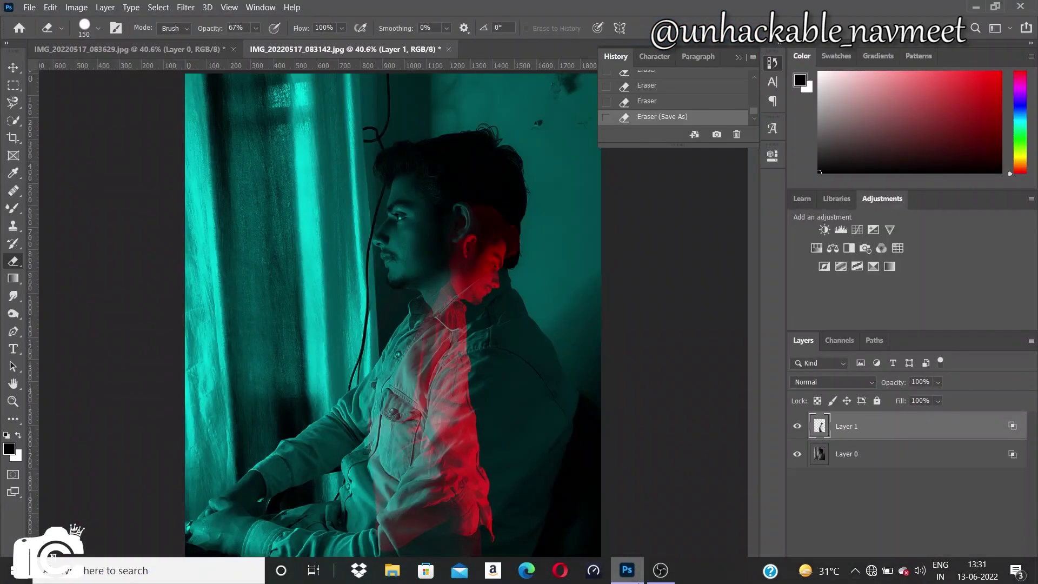